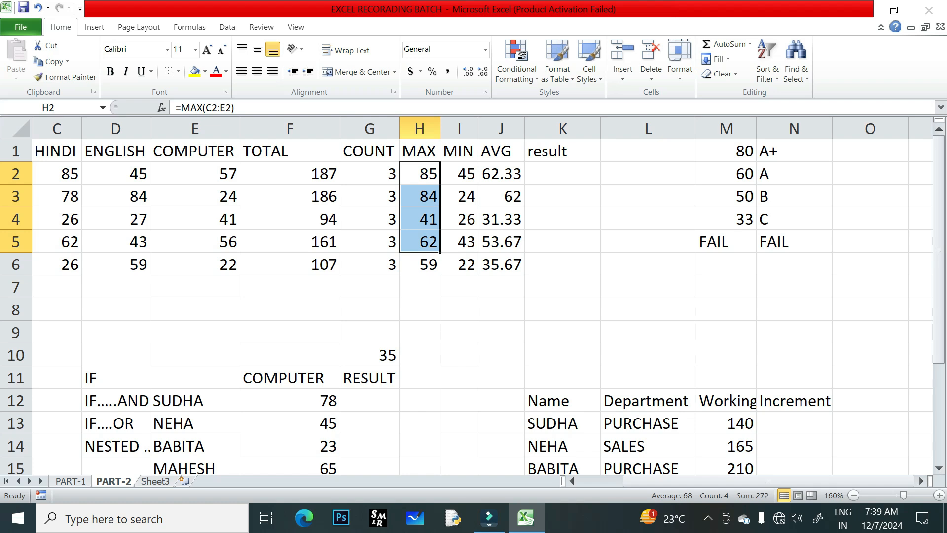
- Examine the empty result cell K2 and the list of IF function variants in D11:D14
left_click(562, 173)
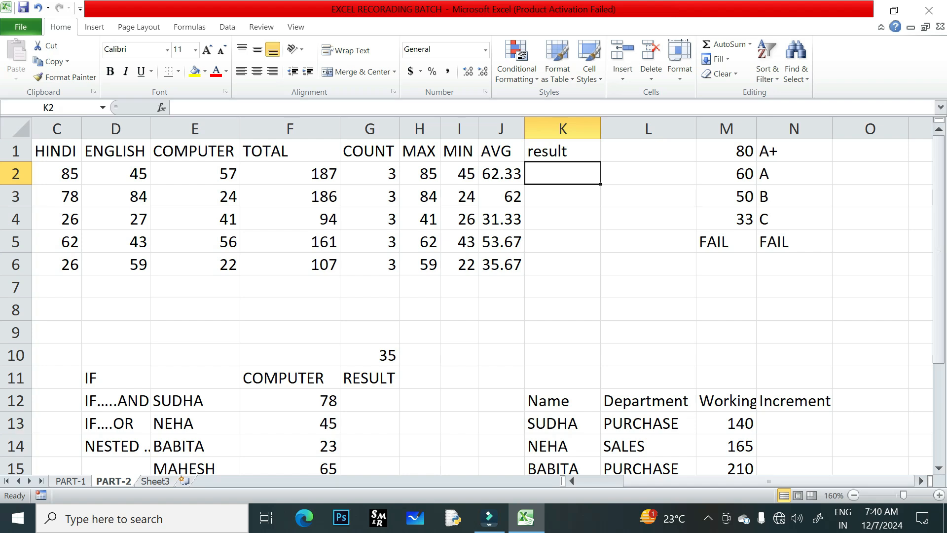
left_click(116, 378)
left_click(116, 401)
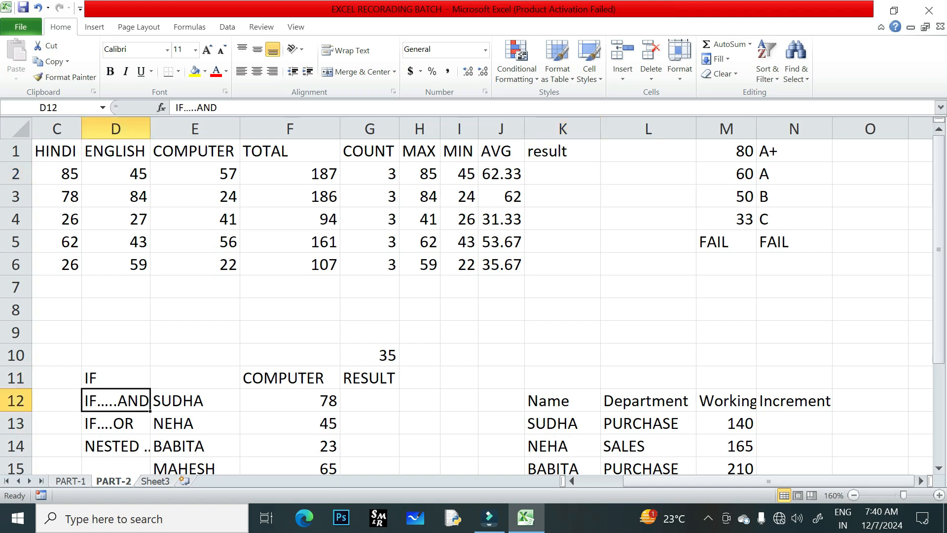
left_click(116, 423)
left_click(116, 446)
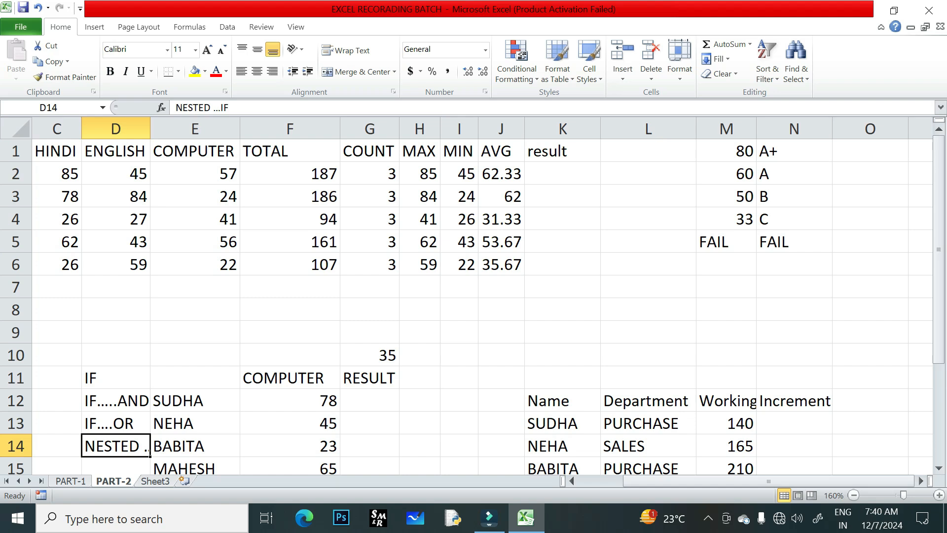
scroll(474, 306, "down", 2)
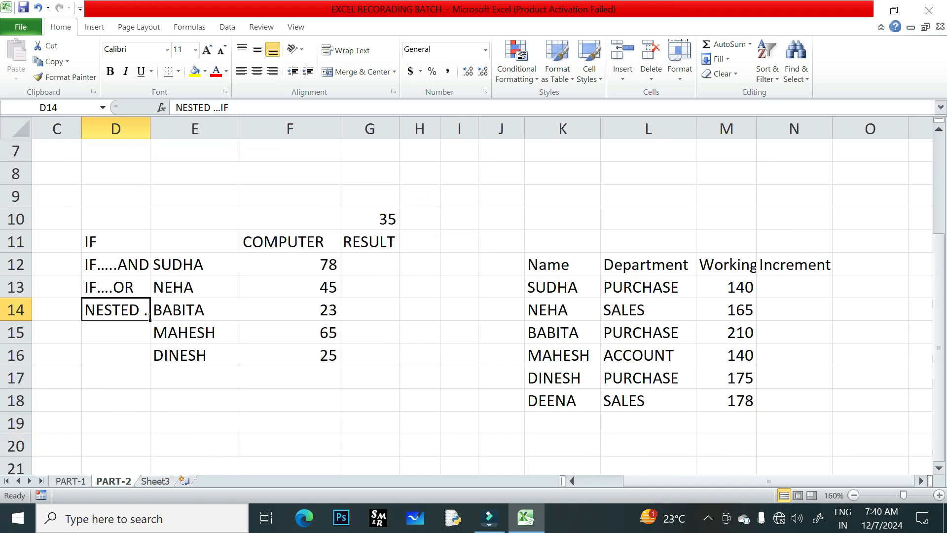
- Widen column F slightly and check the computer marks in F12:F16 against the pass mark in G10
left_click_drag(340, 129, 371, 129)
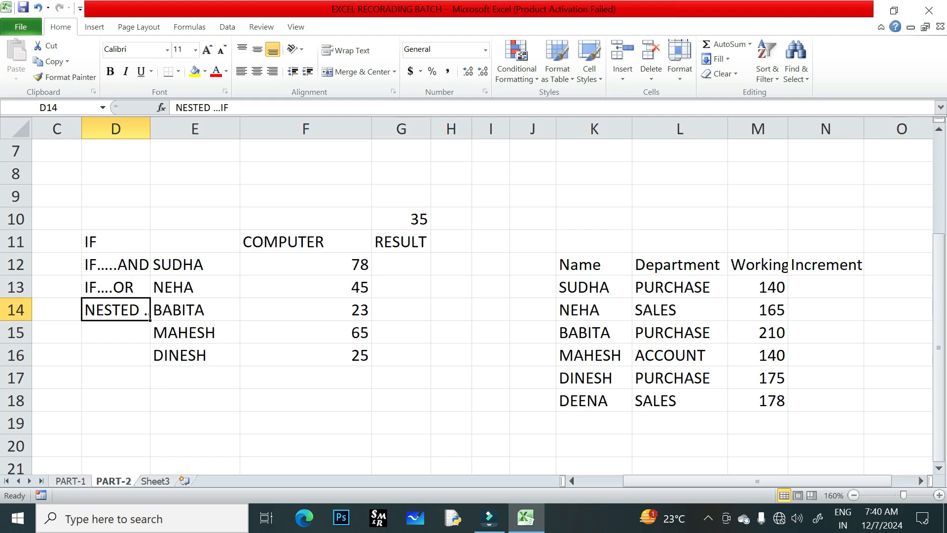
left_click_drag(306, 264, 305, 355)
left_click(401, 219)
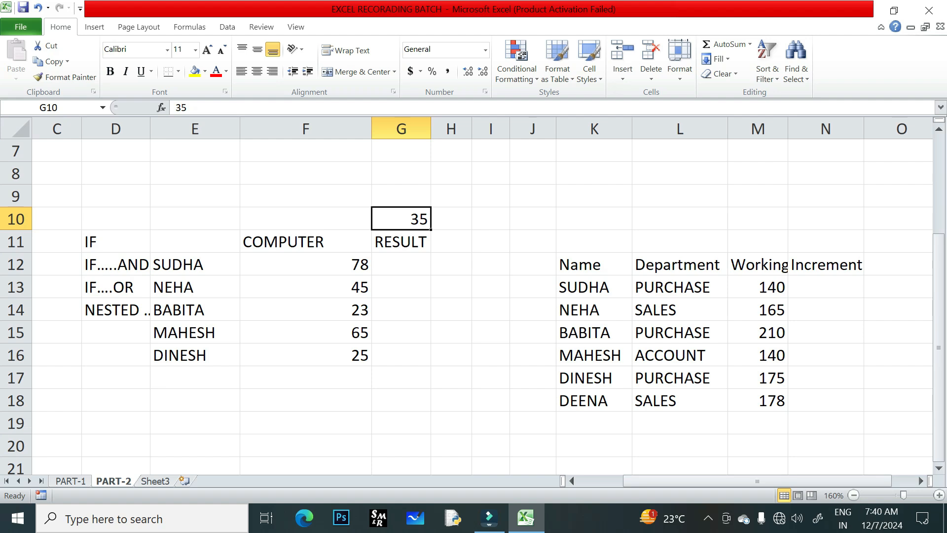
- Fill the RESULT cells G12:G16 by hand with pass, pass, fail, ass and fail
left_click(400, 264)
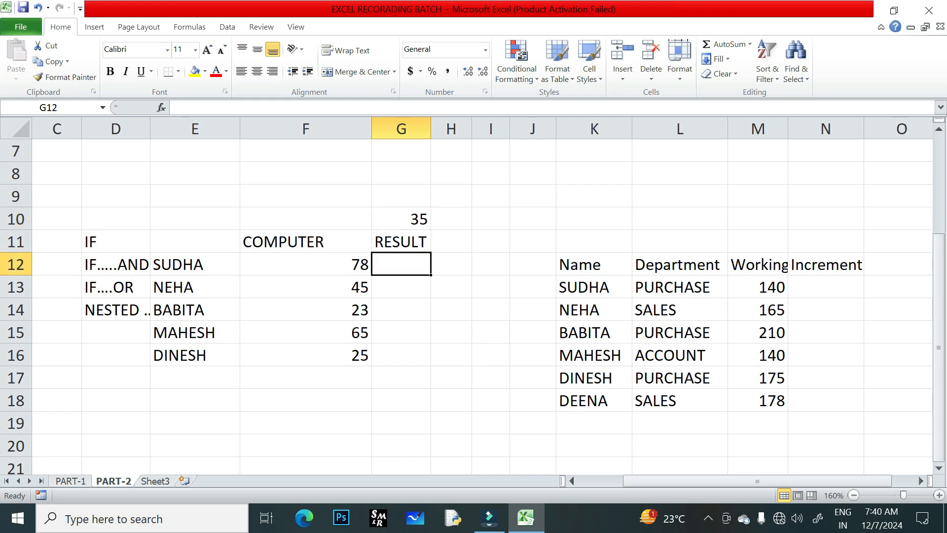
type("pass")
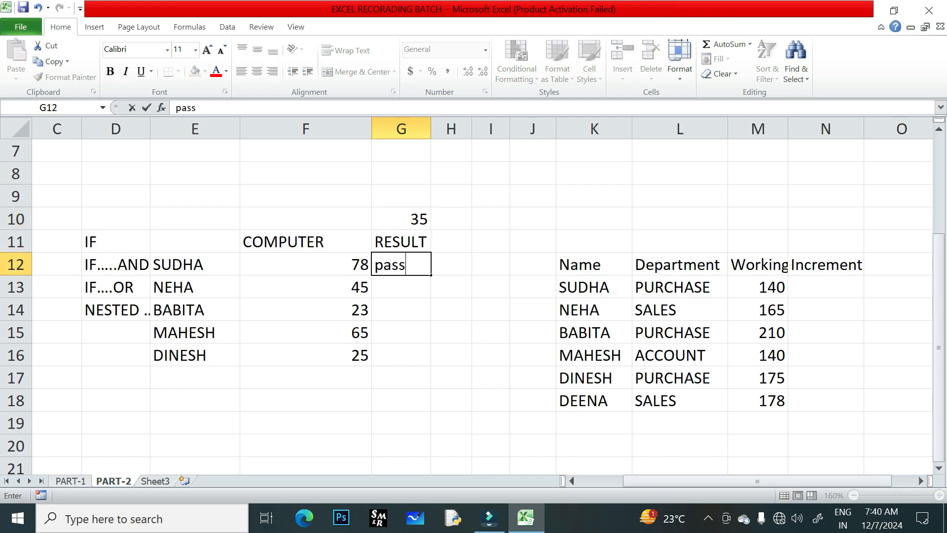
key("Return")
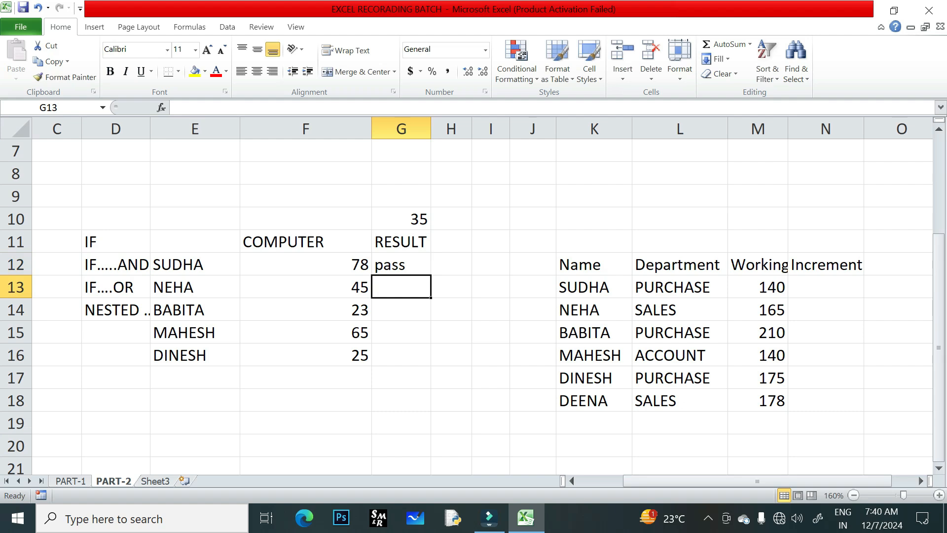
type("pass")
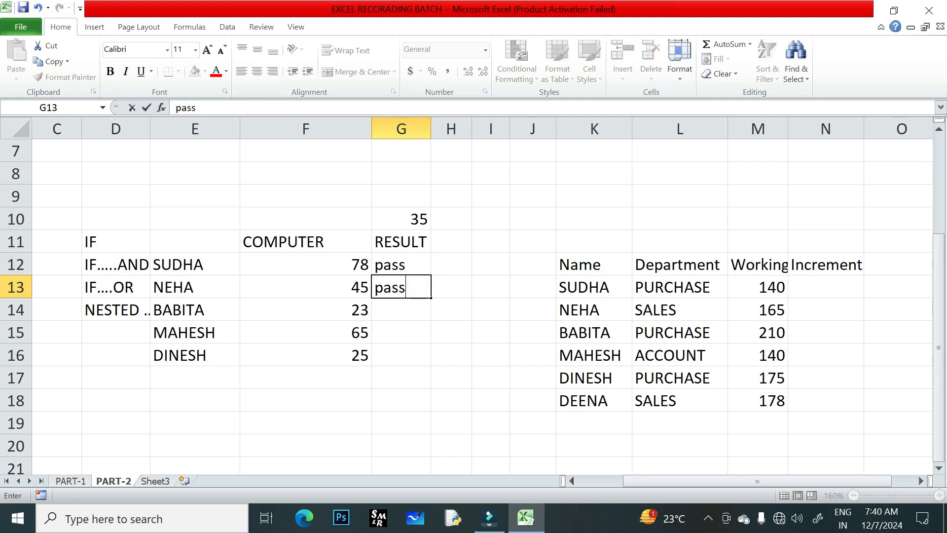
key("Return")
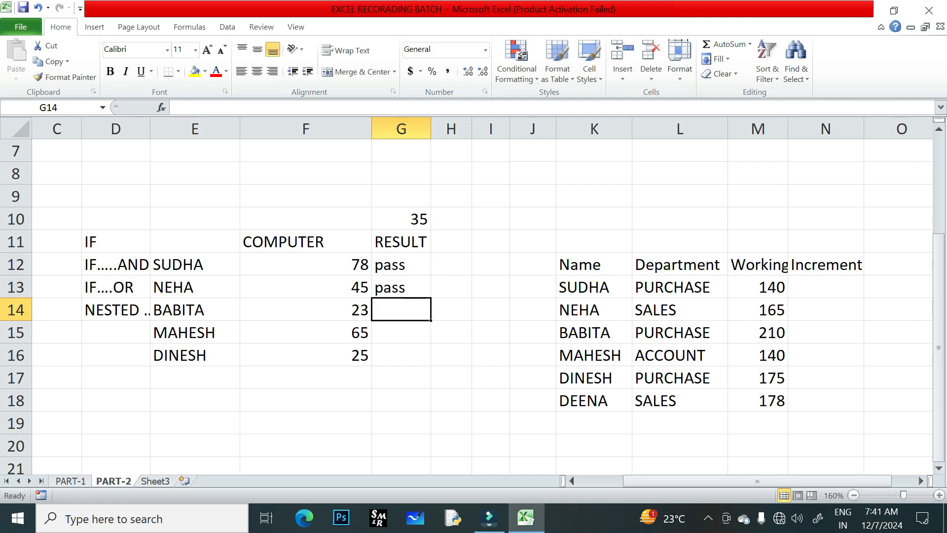
type("fail")
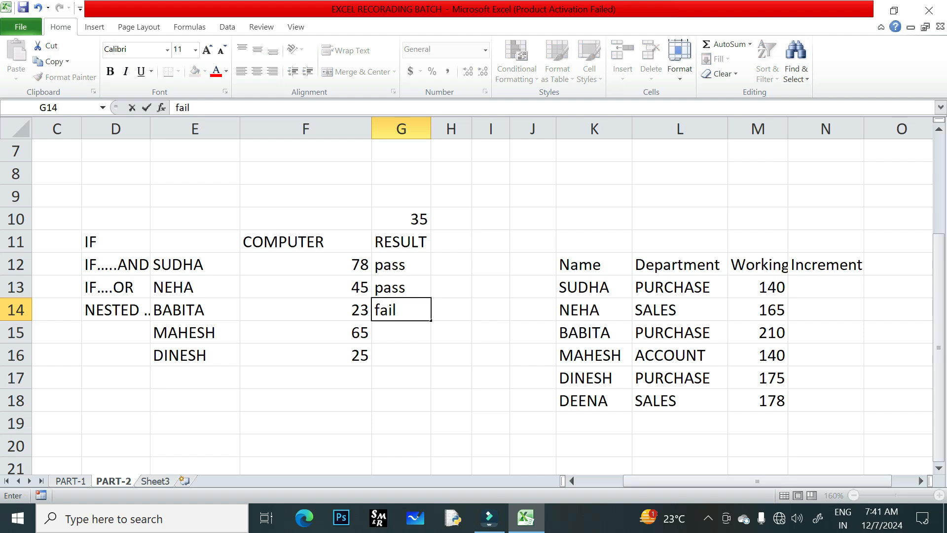
key("Return")
type("ass")
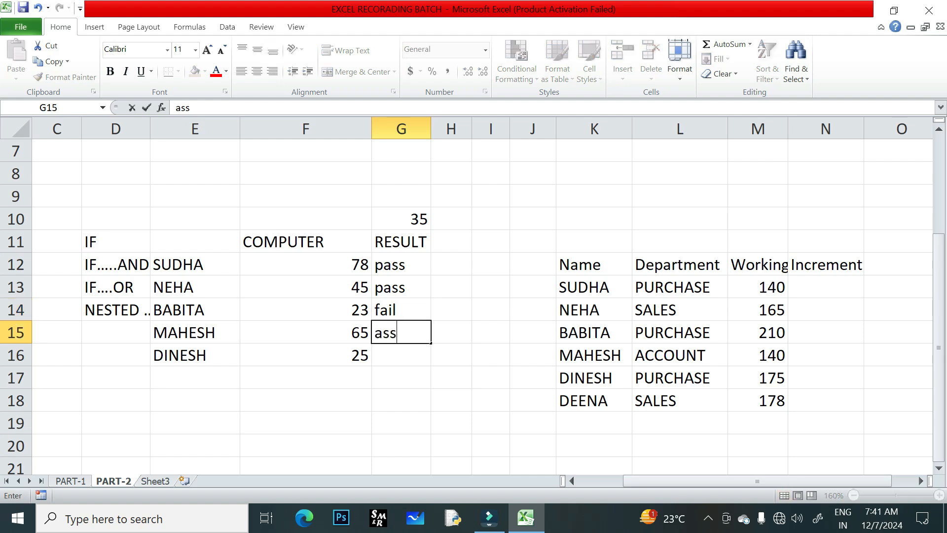
key("Return")
type("fail")
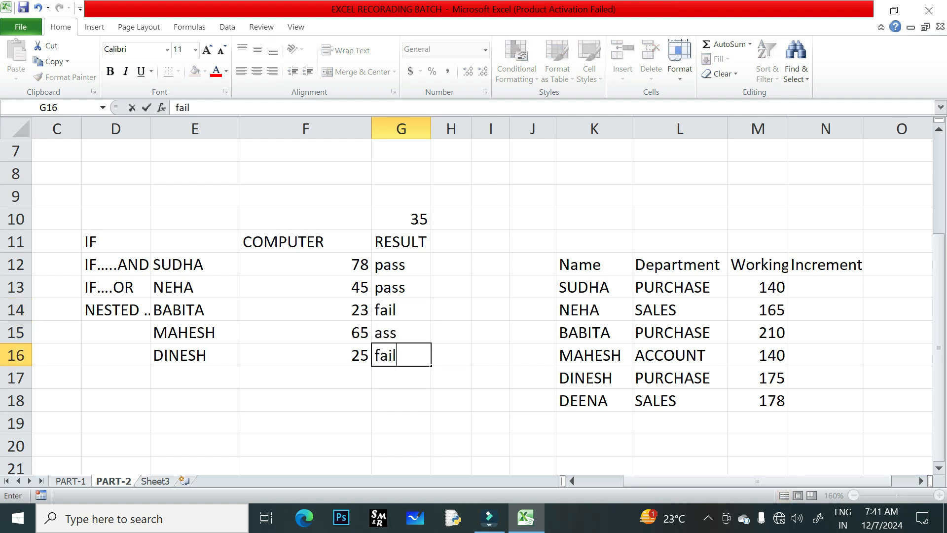
key("Return")
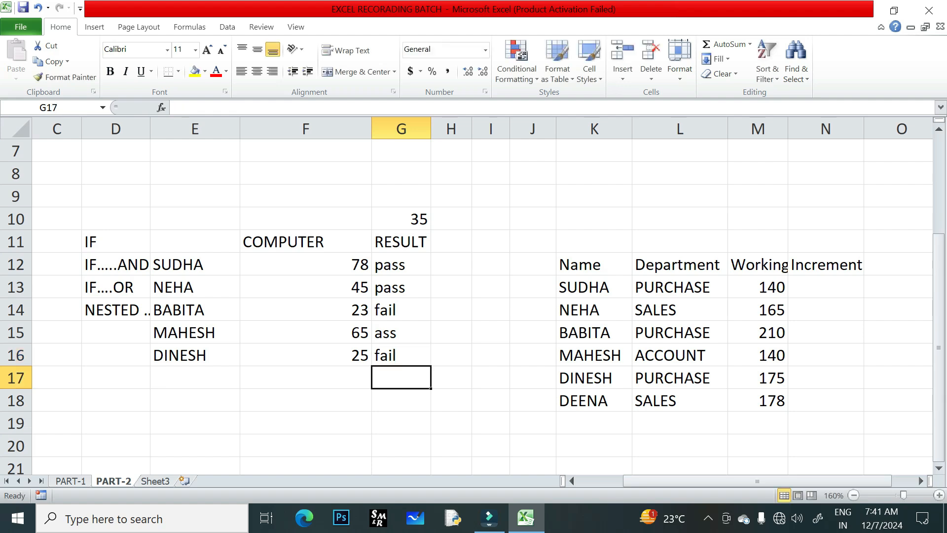
left_click_drag(401, 264, 401, 355)
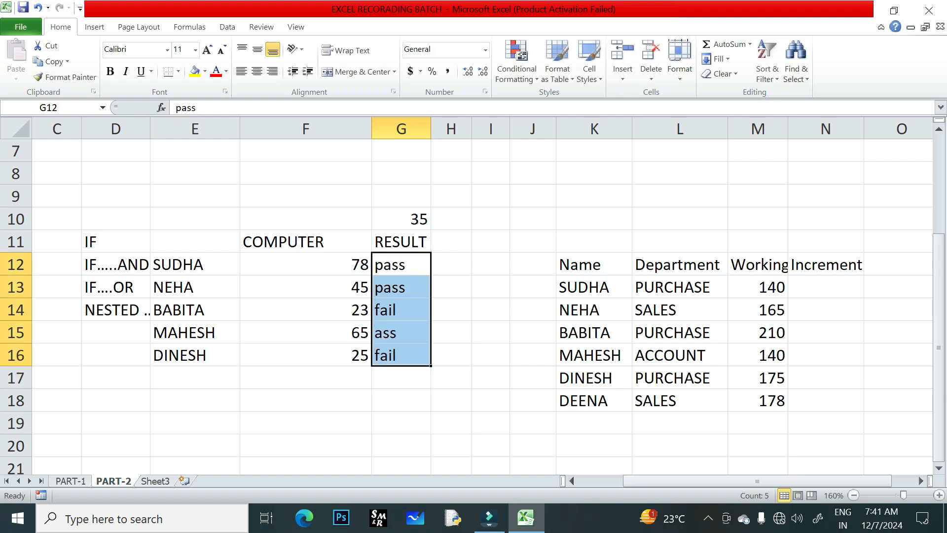
left_click_drag(195, 264, 195, 446)
left_click(401, 378)
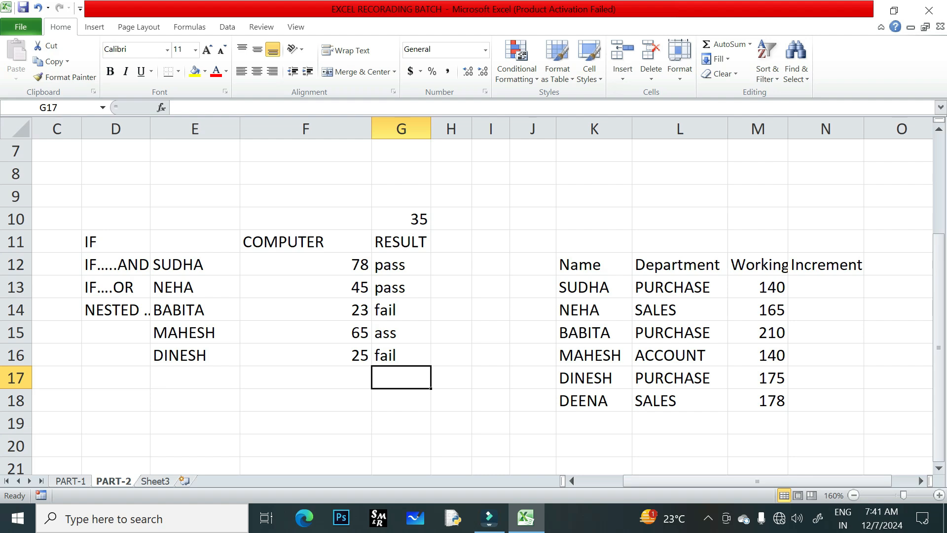
- Enter =IF(F12>=35,"pass","fail") in H12 and copy the formula down to H16
left_click(451, 265)
type("=IF(")
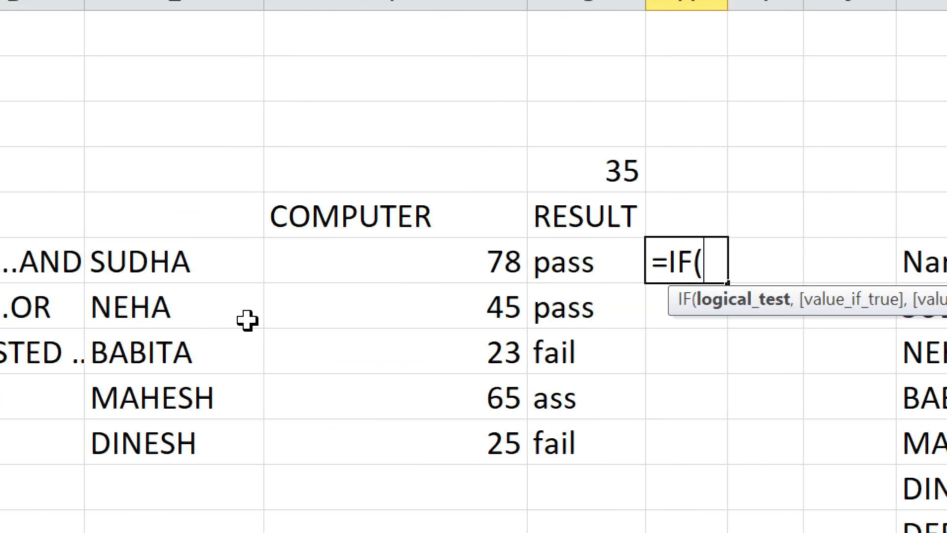
left_click(473, 269)
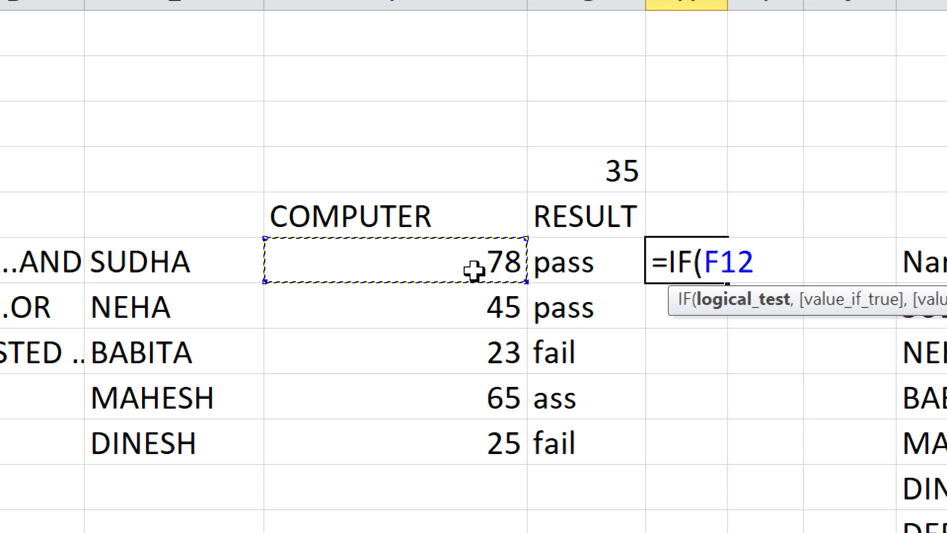
type(">=")
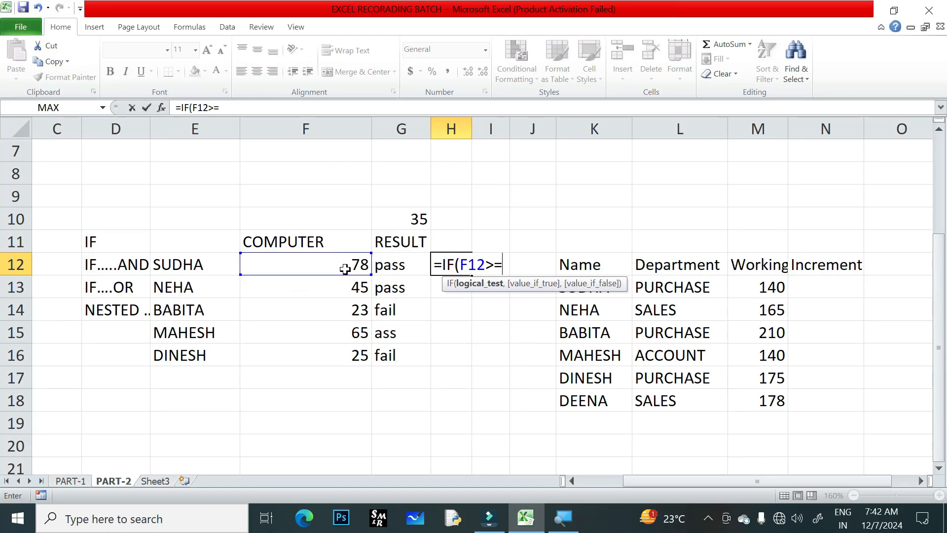
type("35,")
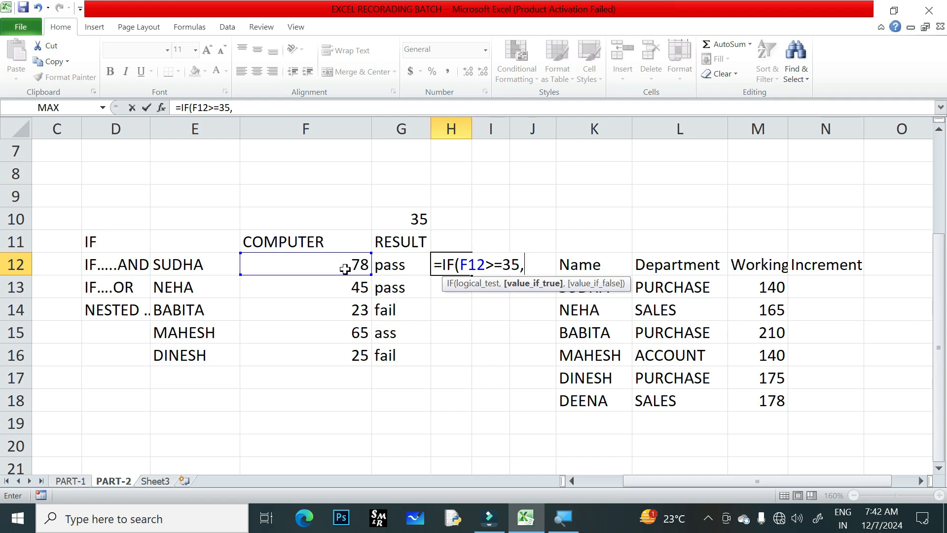
type("\"pass\"")
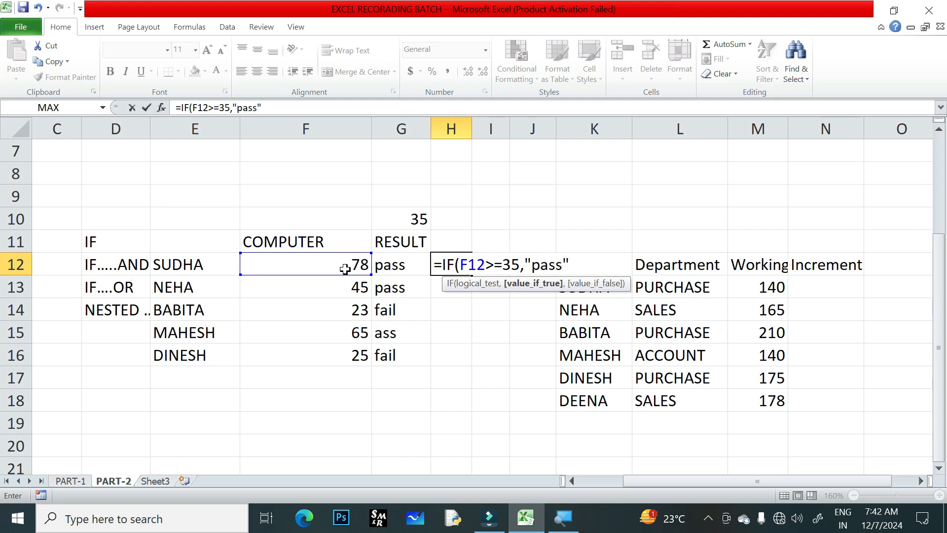
type(",")
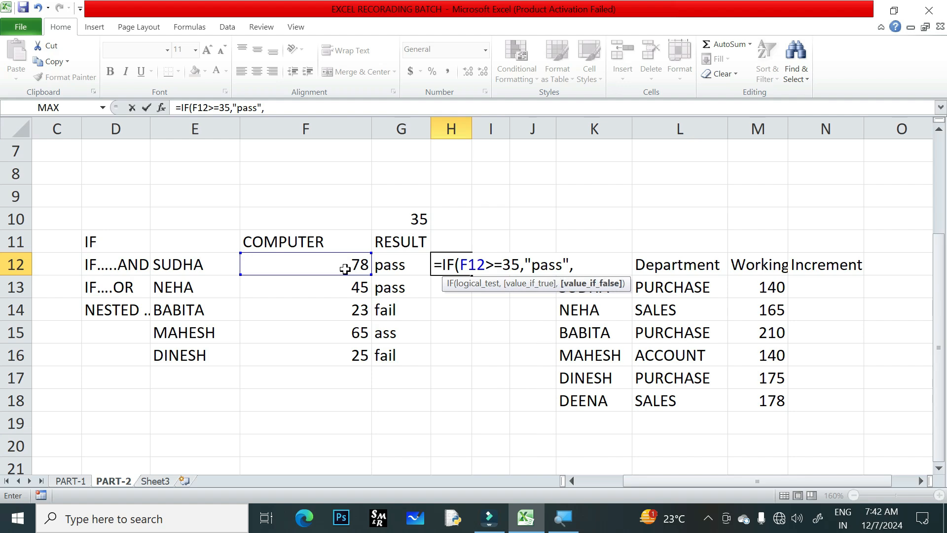
type("\"fail\"")
key("Return")
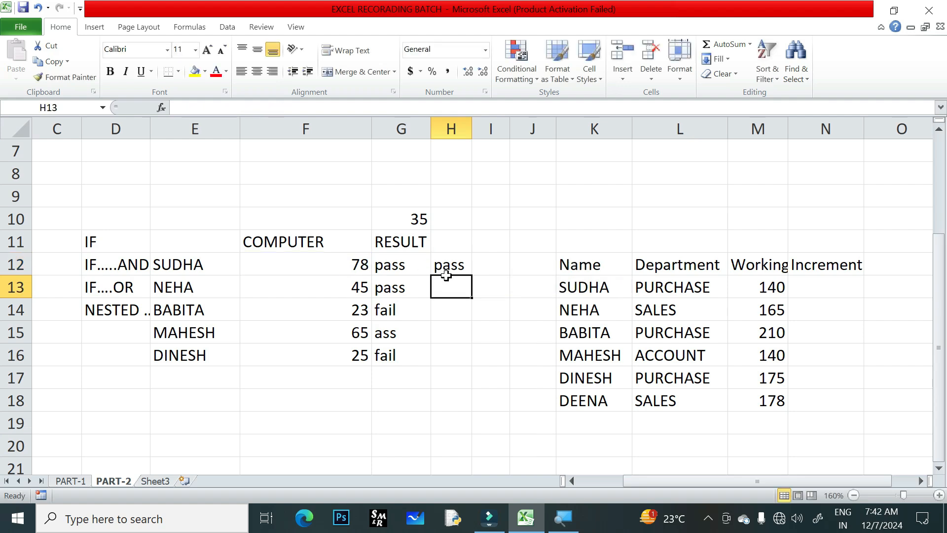
left_click(454, 267)
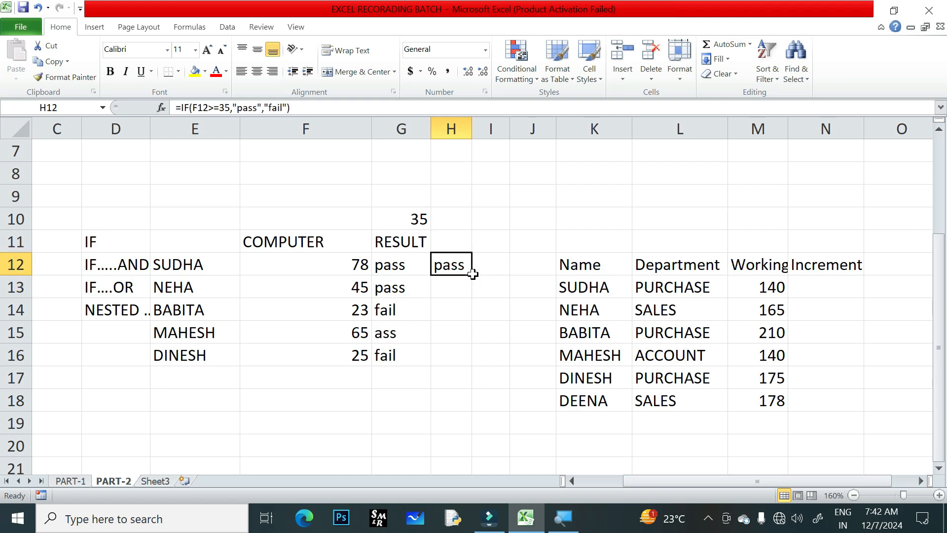
left_click_drag(472, 276, 471, 363)
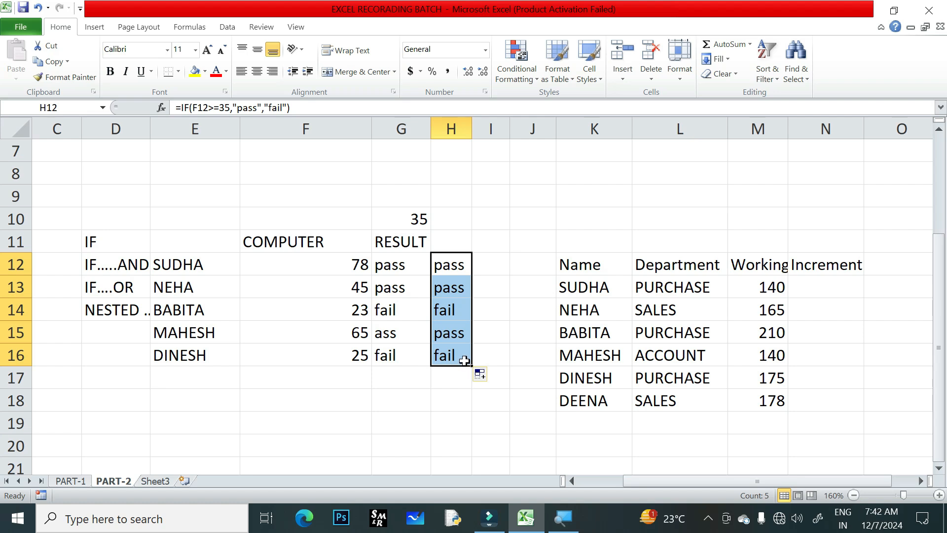
- Compare the single COMPUTER column in F12:F16 with the HINDI, ENGLISH and COMPUTER marks in columns C to E, considering the IF.....AND case
left_click(130, 240)
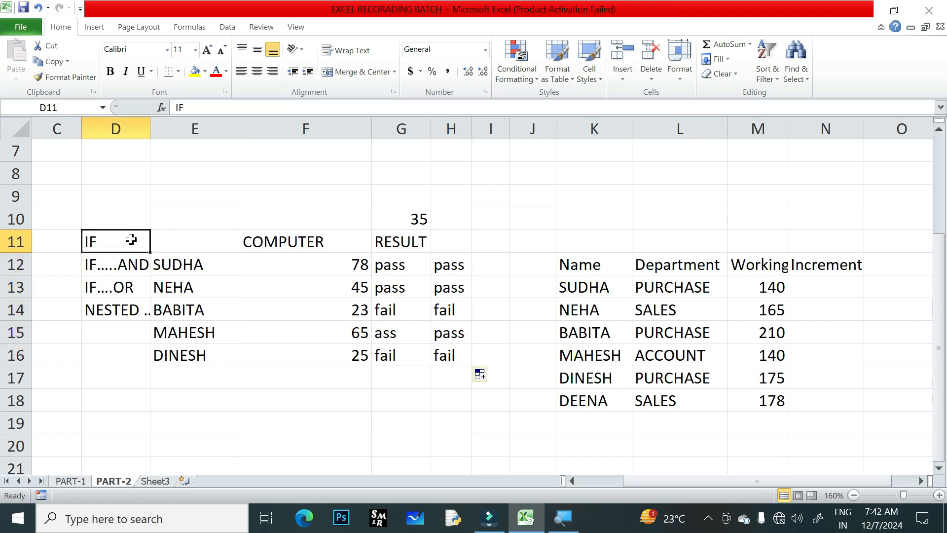
scroll(441, 273, "up", 2)
left_click(588, 181)
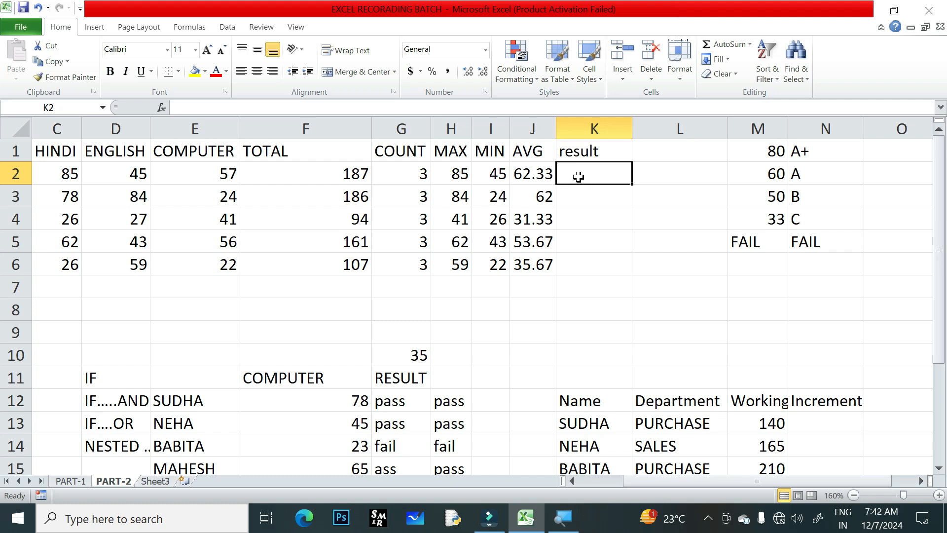
left_click_drag(56, 152, 59, 173)
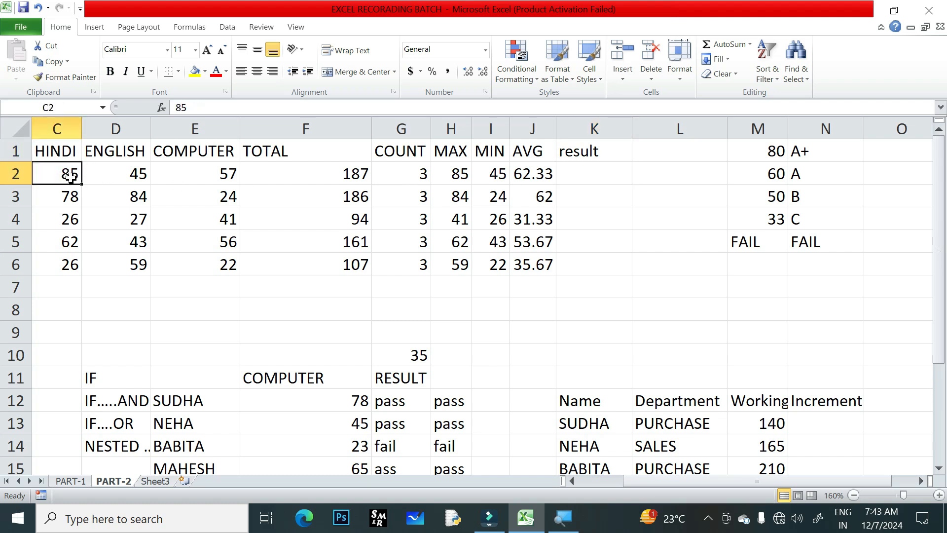
left_click(128, 171)
left_click(204, 167)
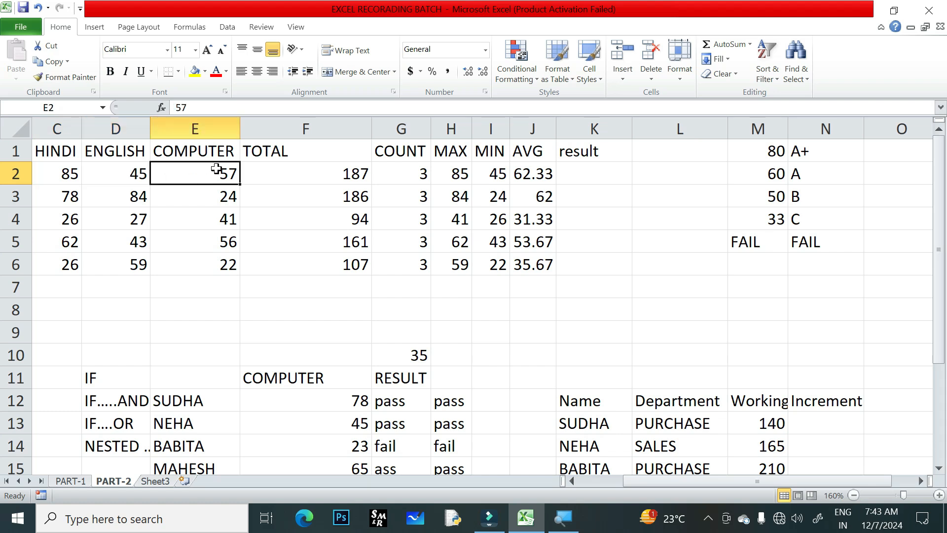
scroll(325, 190, "down", 1)
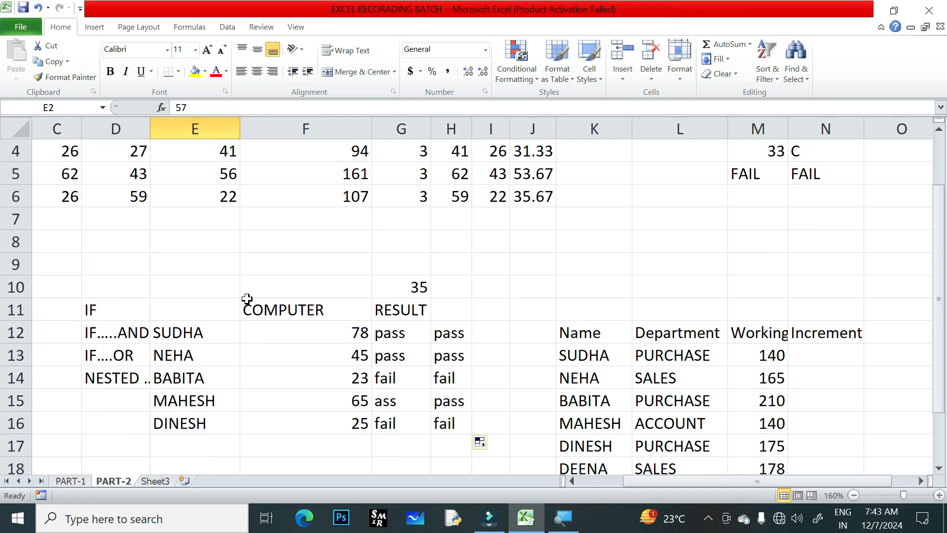
scroll(392, 325, "up", 1)
scroll(417, 337, "down", 2)
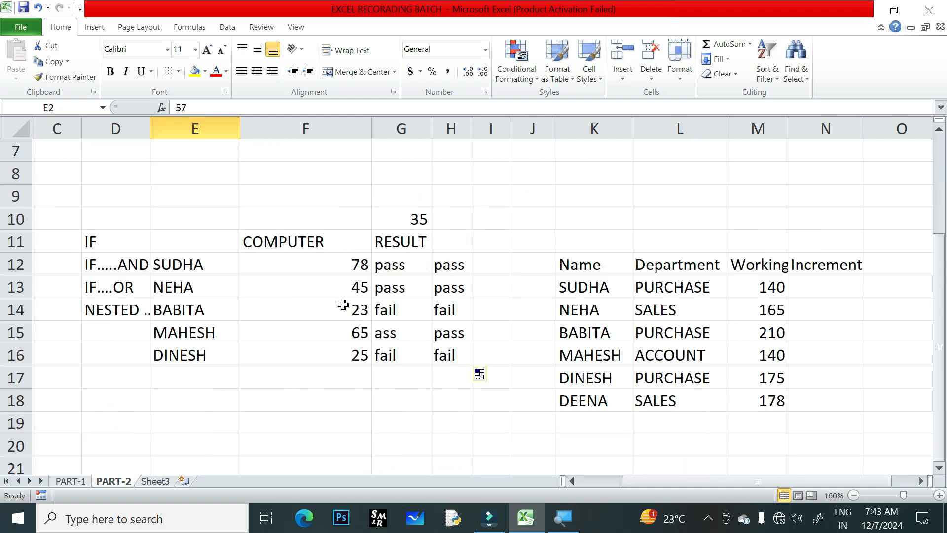
left_click_drag(340, 263, 345, 353)
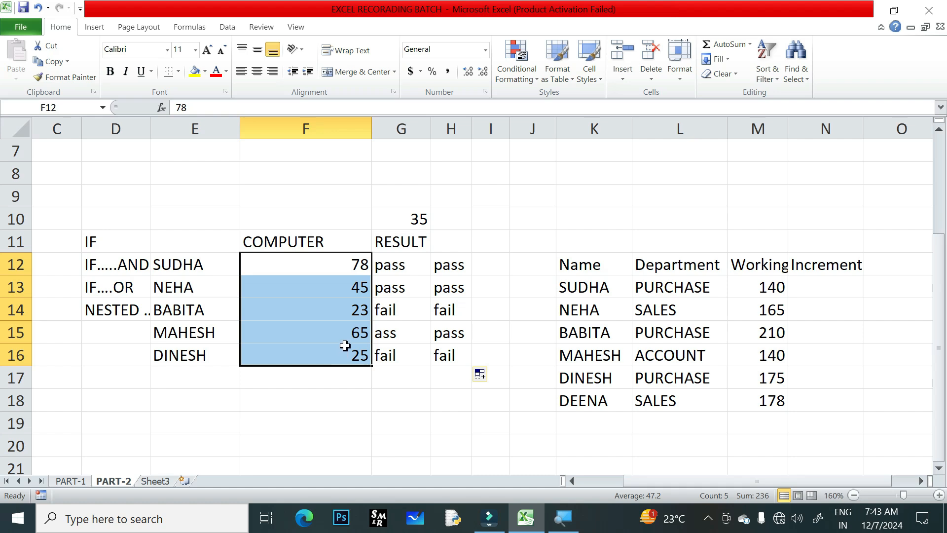
scroll(344, 320, "up", 2)
left_click_drag(48, 157, 64, 239)
left_click_drag(126, 158, 124, 238)
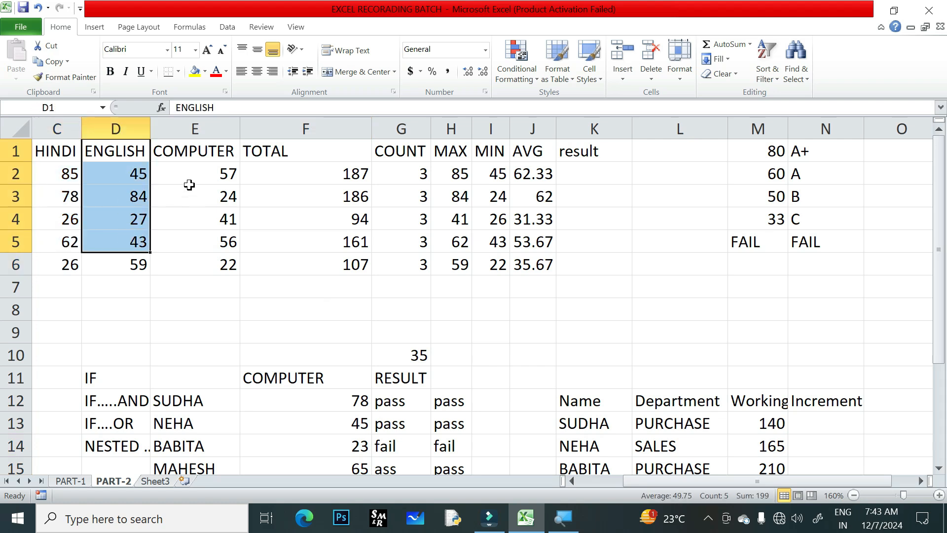
left_click_drag(206, 149, 205, 244)
left_click(125, 395)
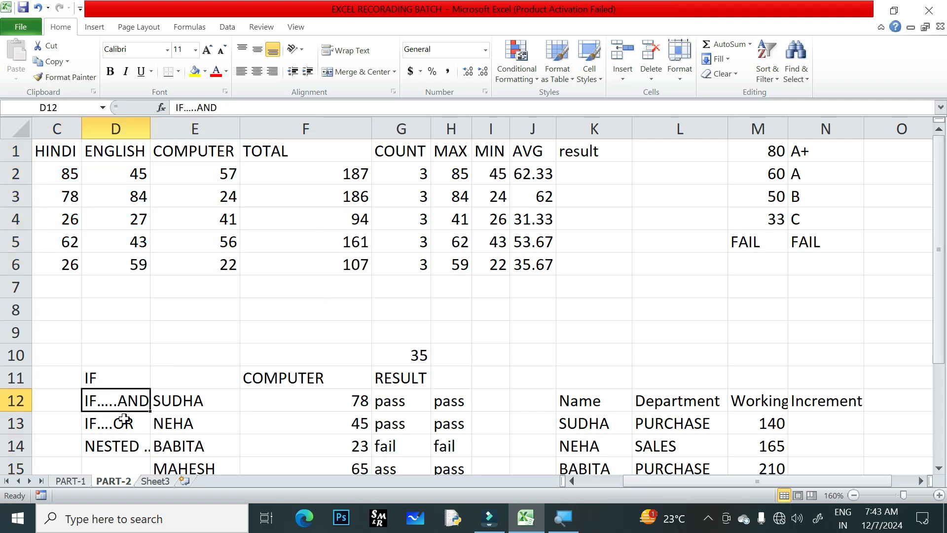
- Compare the IF.....AND and IF....OR entries in D12:D13, considering the HINDI and ENGLISH marks and the result column in K
left_click(123, 418)
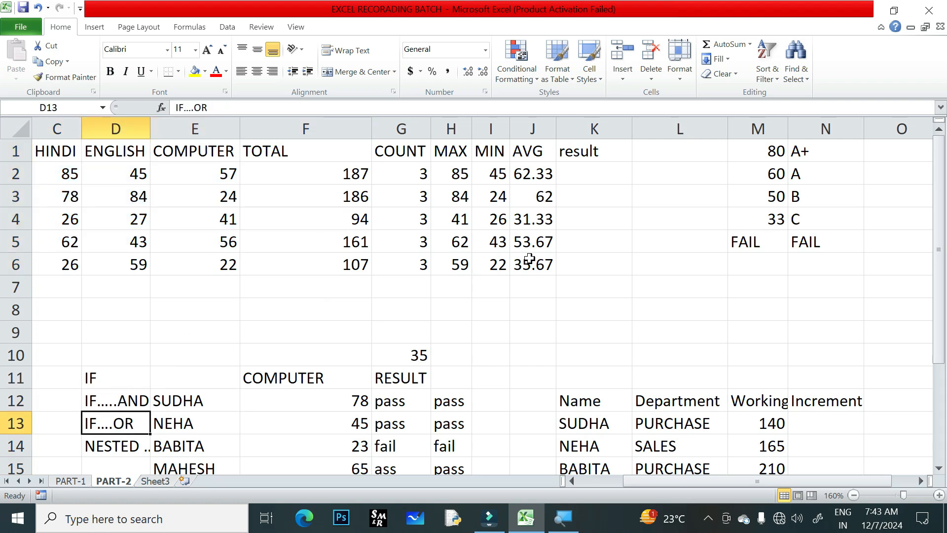
left_click(118, 401)
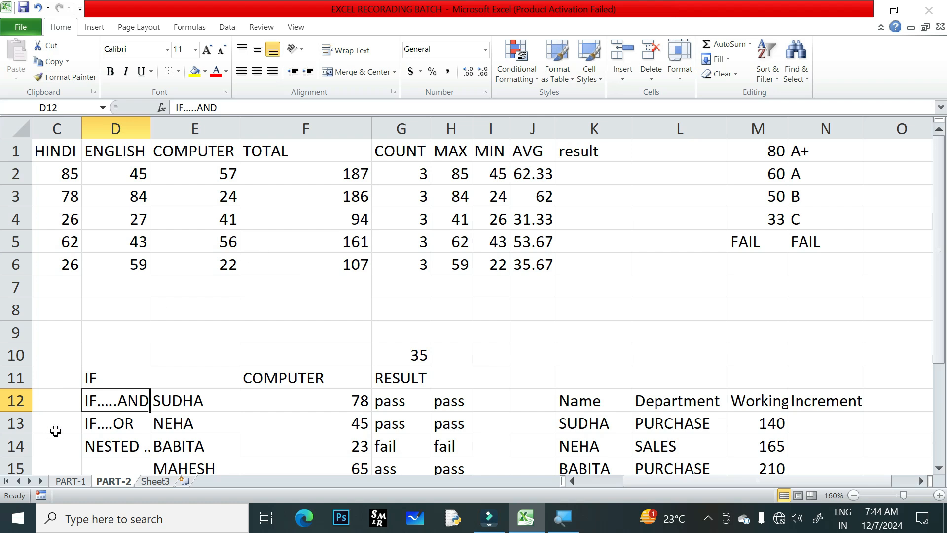
left_click(112, 426)
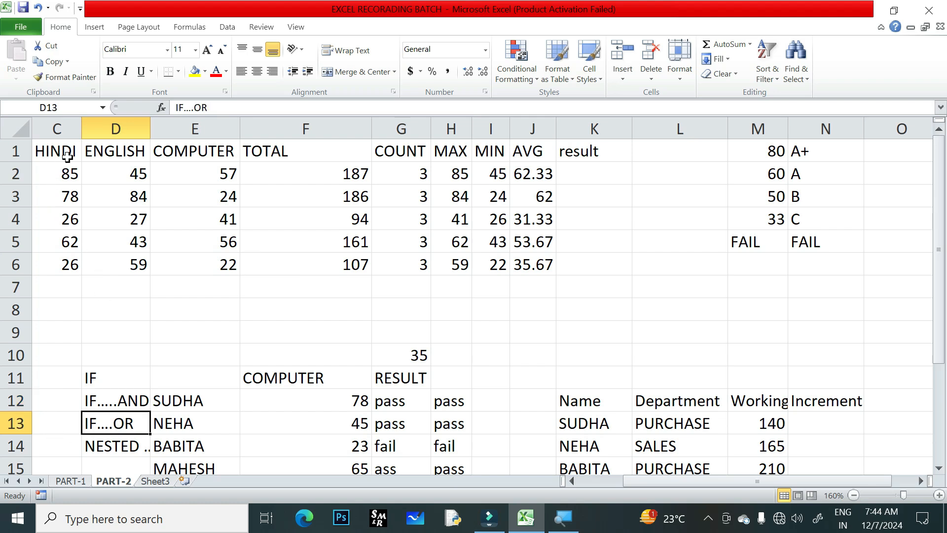
left_click_drag(57, 155, 72, 217)
left_click_drag(115, 152, 116, 192)
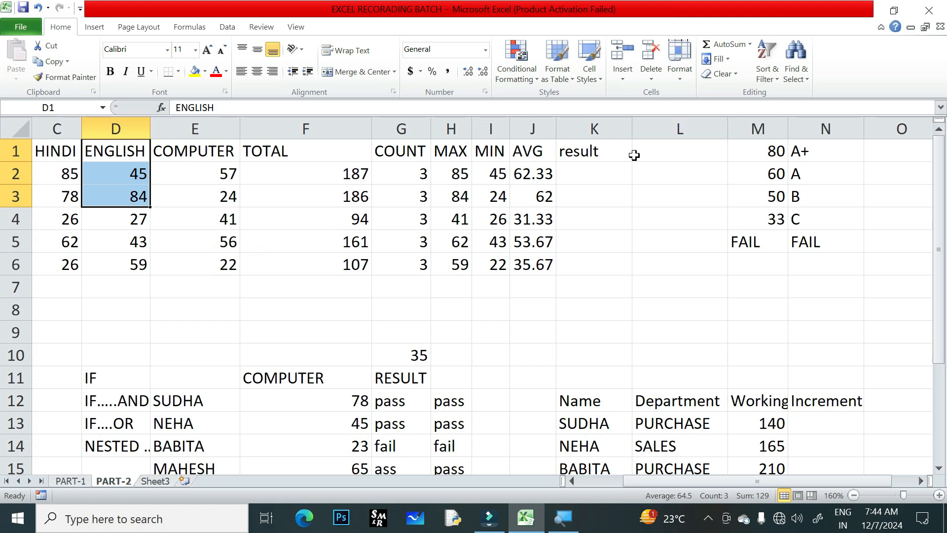
left_click(575, 173)
left_click(130, 394)
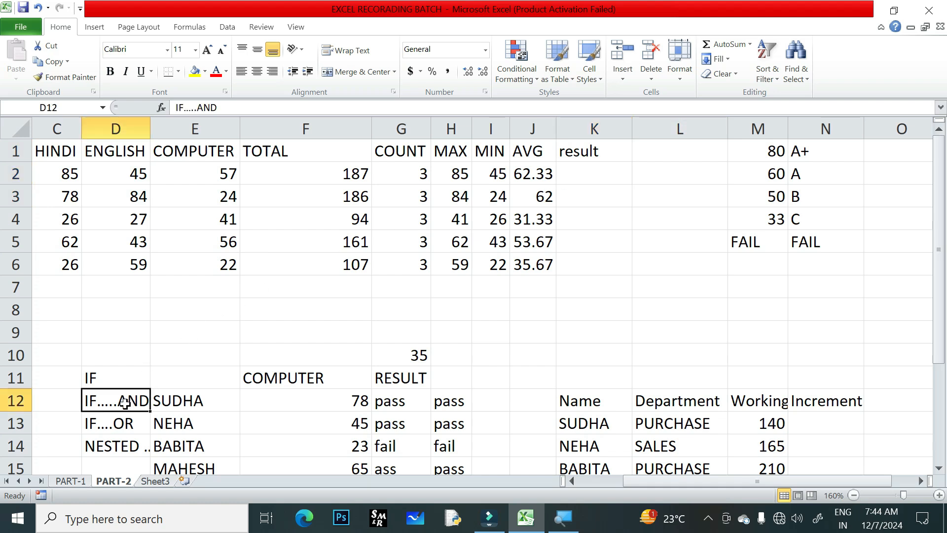
left_click(119, 428)
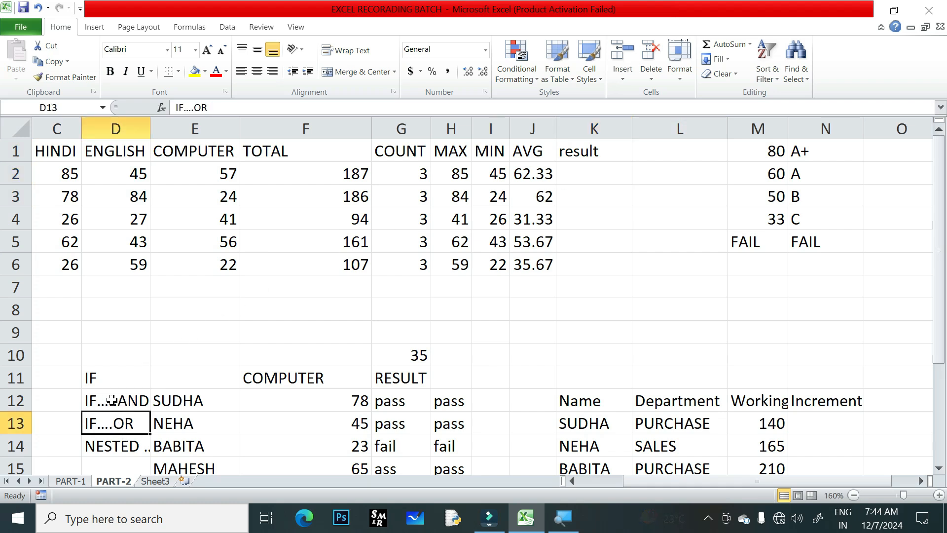
- Start an IF formula with a nested AND in K2, using C2>=35 as the first condition
left_click(593, 177)
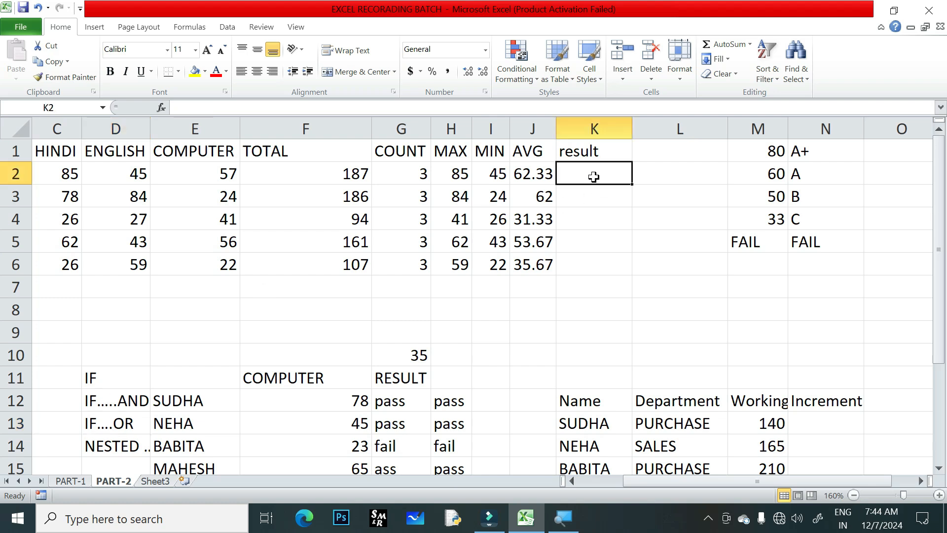
type("=if")
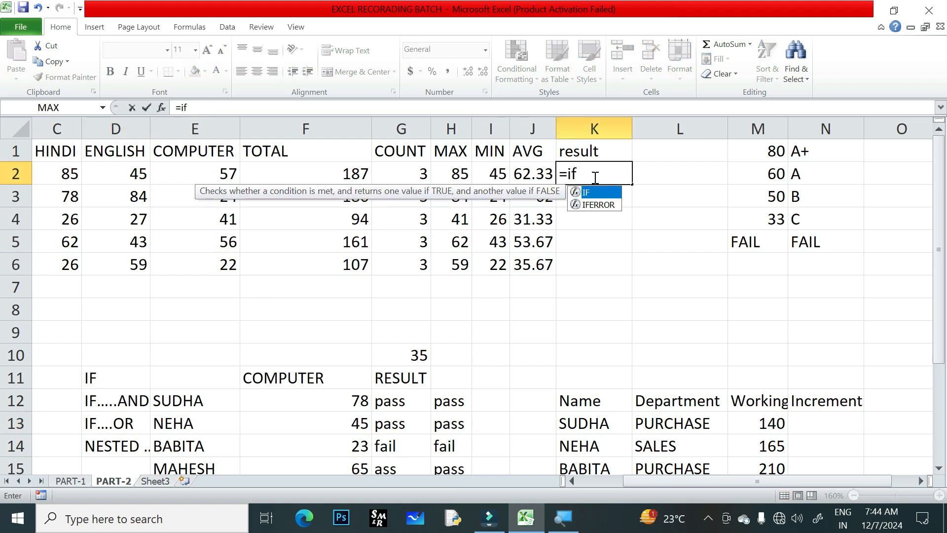
key("Tab")
type("and")
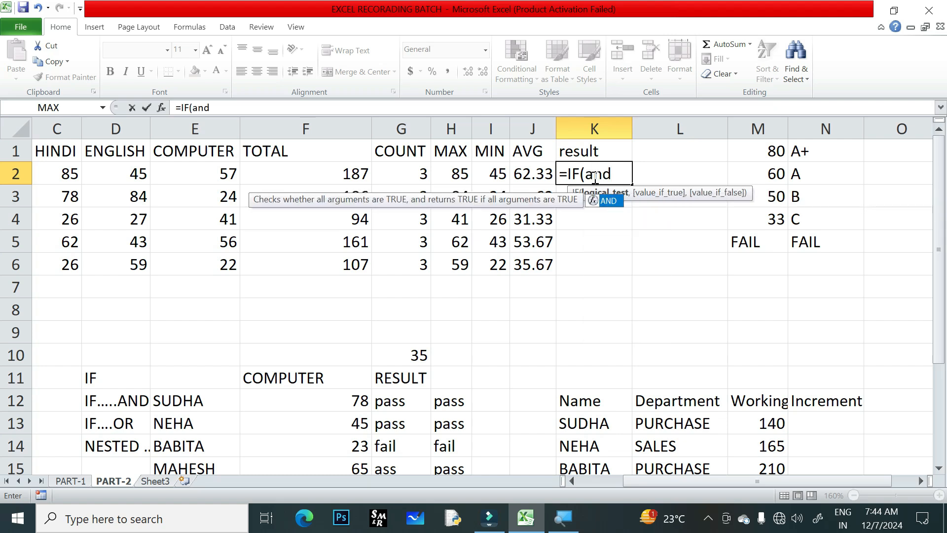
key("Tab")
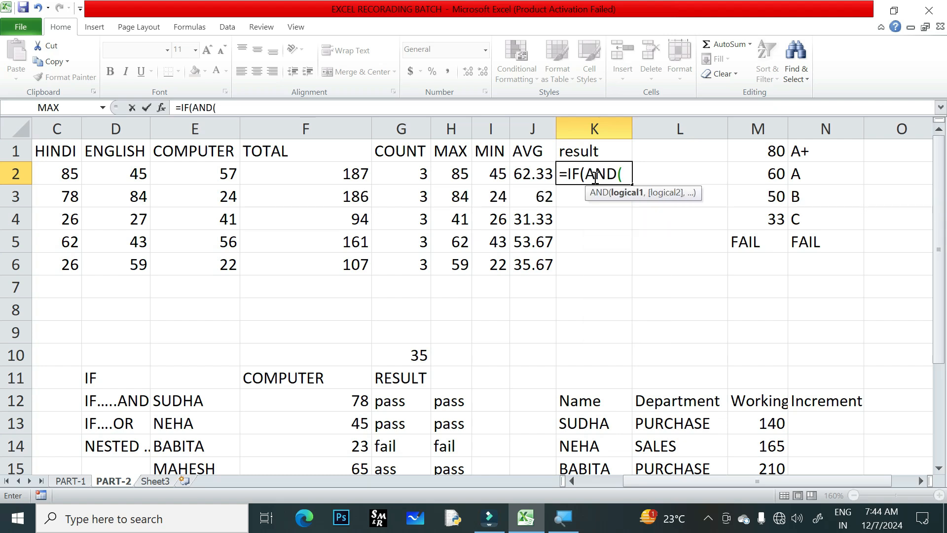
left_click(61, 175)
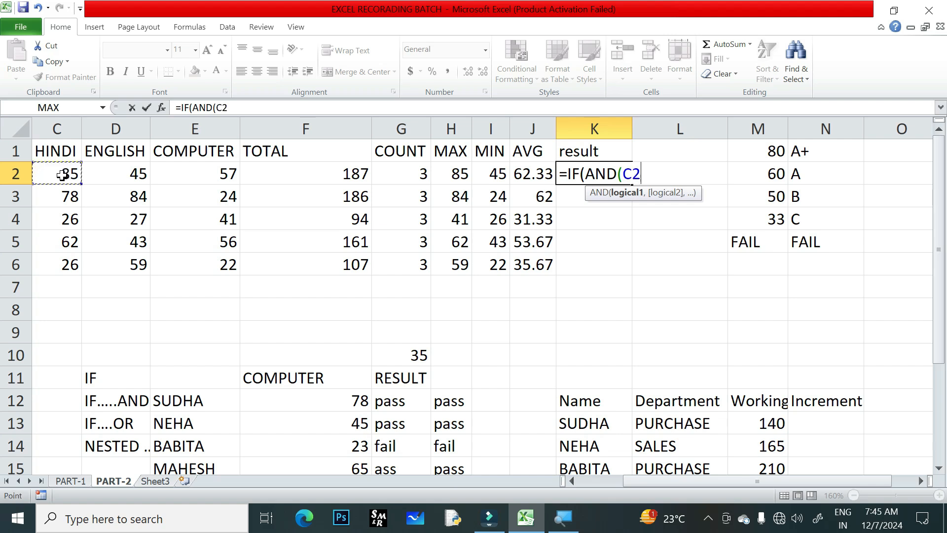
type(">=35")
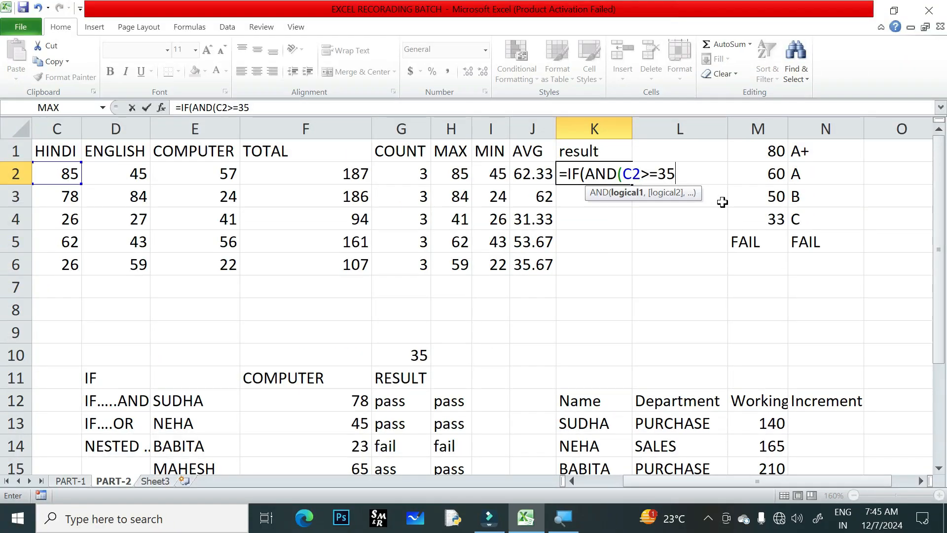
- Add D2>=35 and E2>=35 as the second and third AND conditions in K2 and close the AND
type(",")
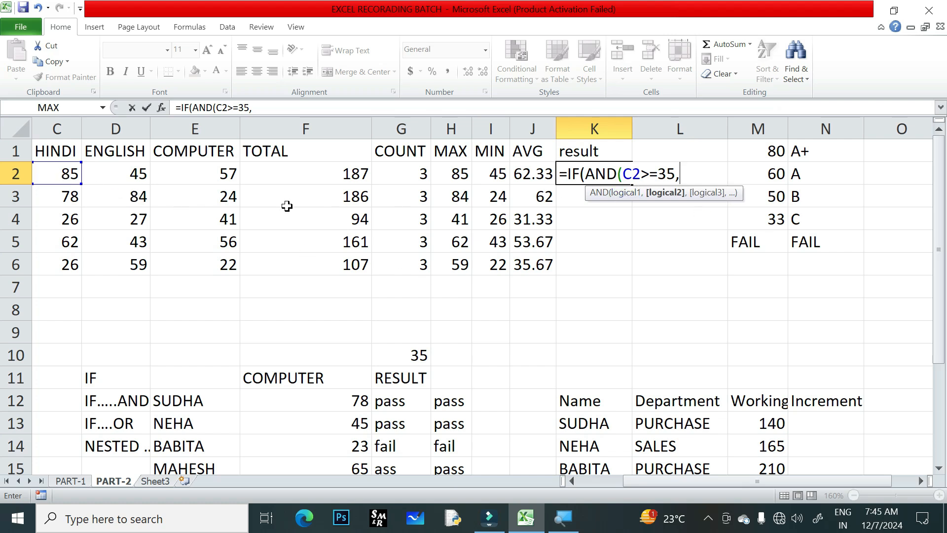
left_click(125, 176)
type(">=35")
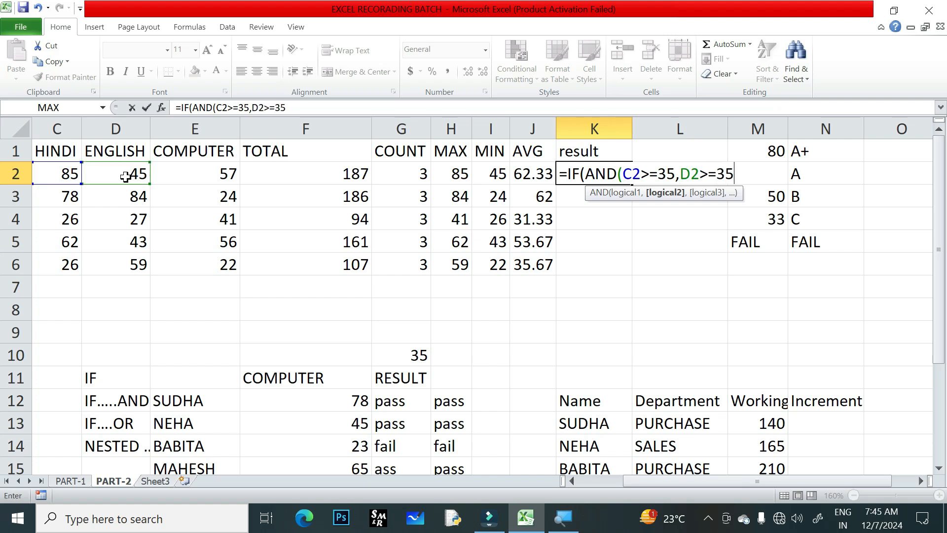
type(",")
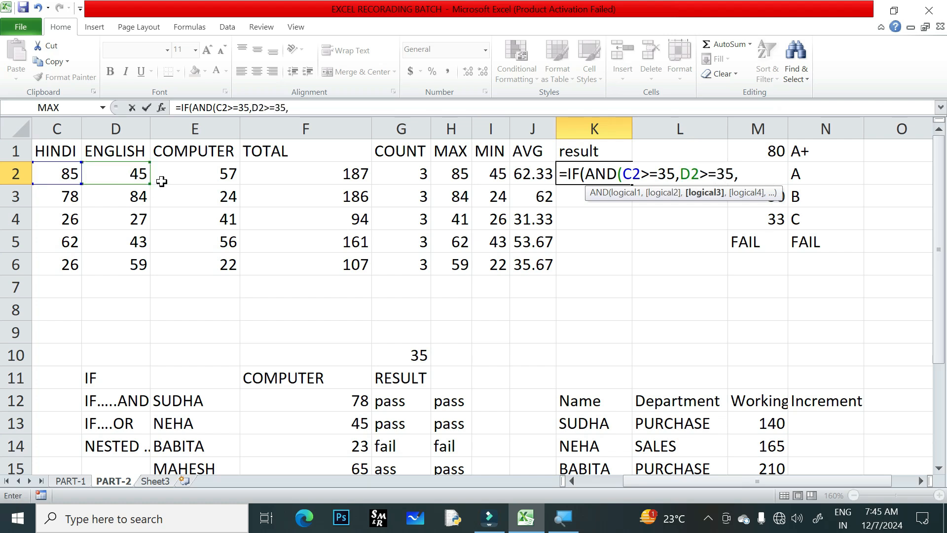
left_click(194, 175)
type(">=35")
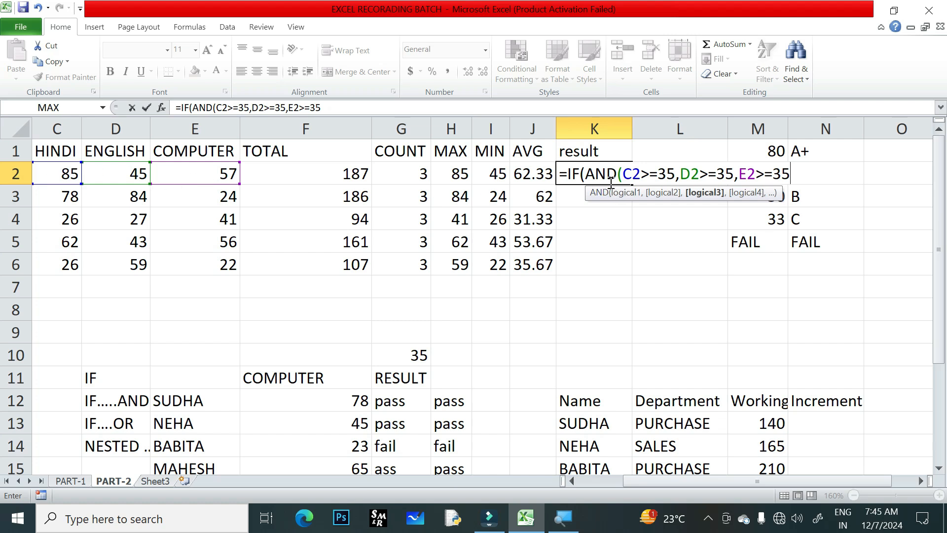
type(")")
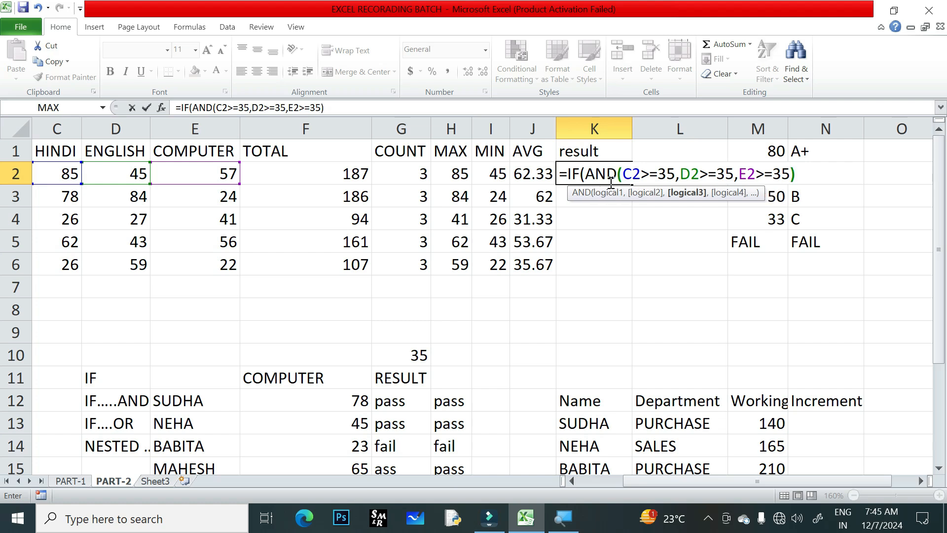
- Complete the K2 formula with "pass" if true and "fail" if false, accept the proposed correction, and copy it down to K6
type(",")
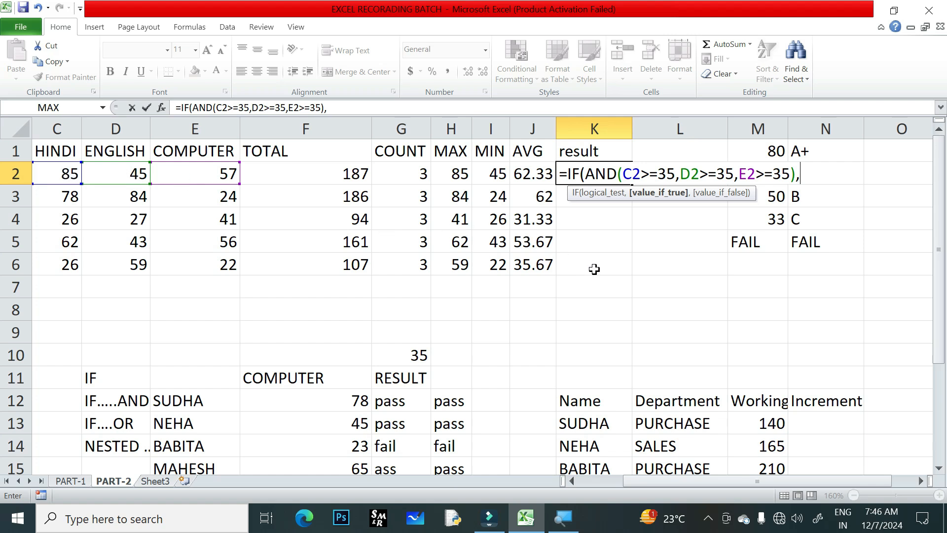
type("\"pass\"")
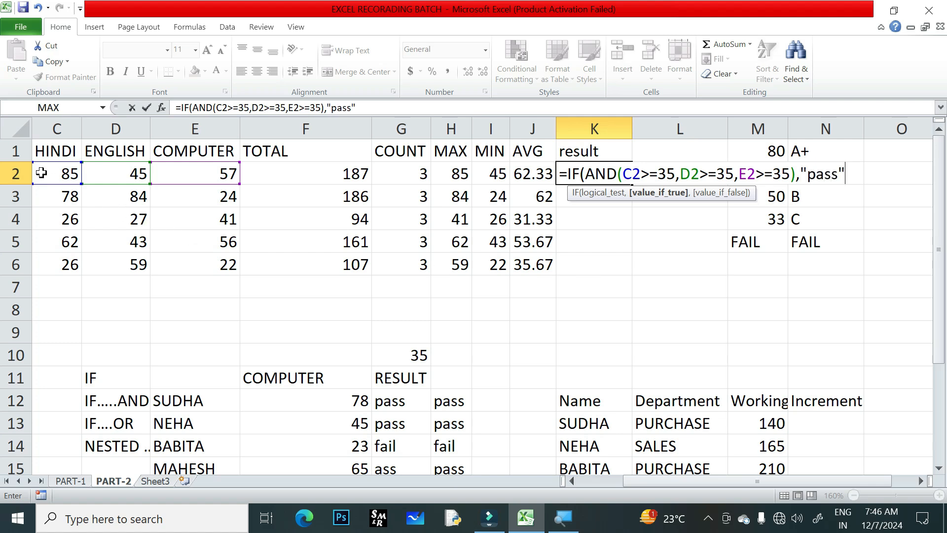
type(",")
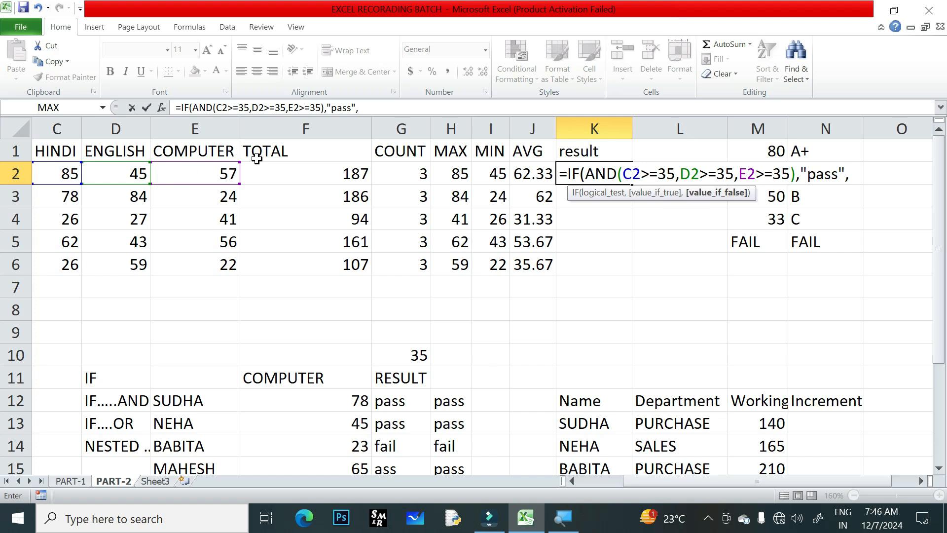
type("\"fail")
key("Return")
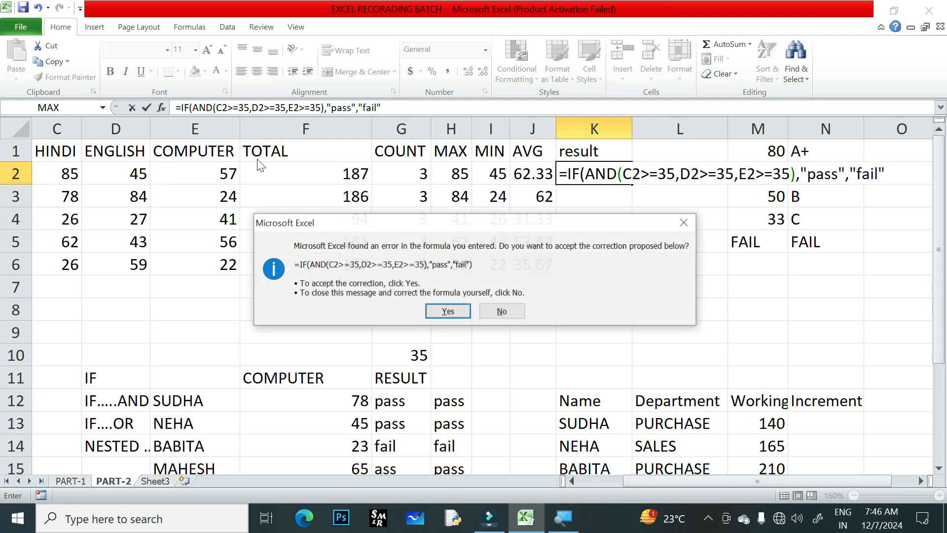
key("Return")
left_click(593, 167)
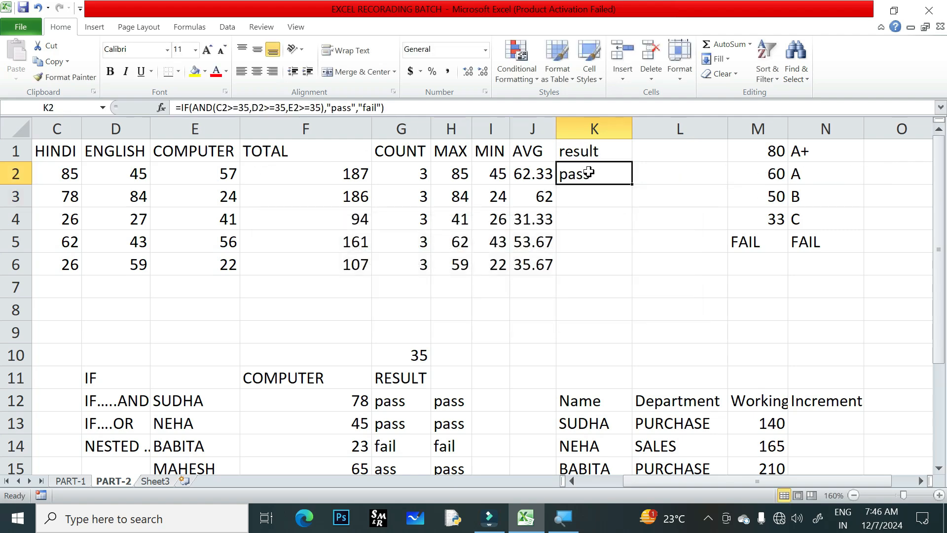
double_click(631, 184)
- Enter the heading result in L1
left_click(672, 150)
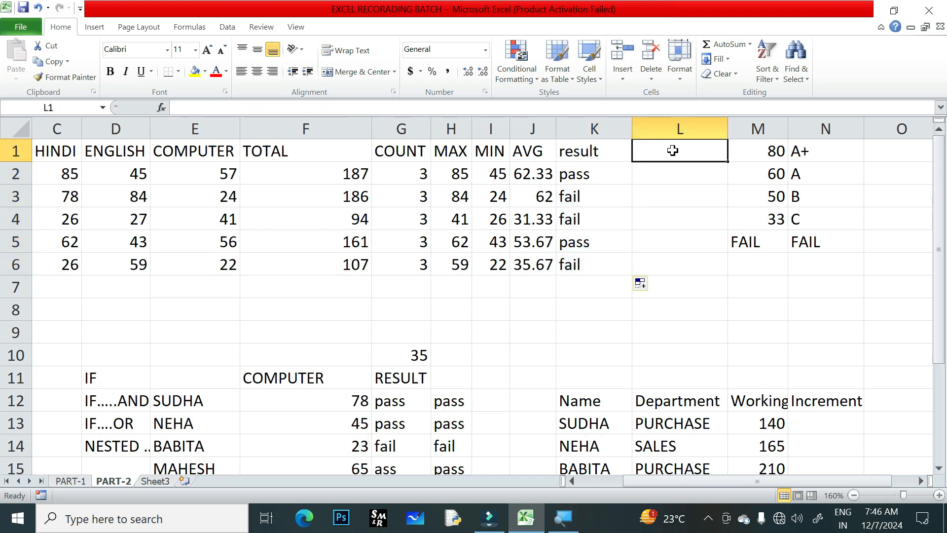
type("result")
left_click(655, 177)
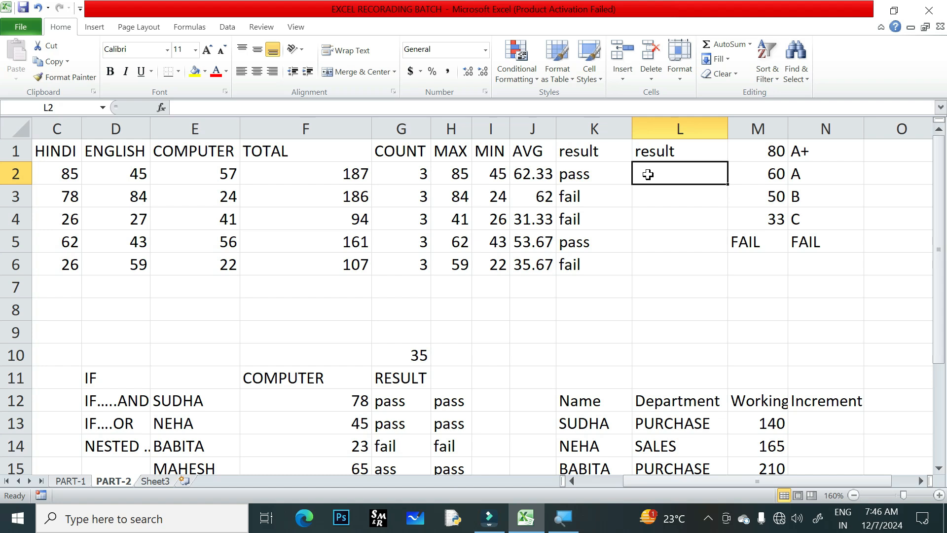
- Start an IF formula with a nested OR in L2, using the conditions C2<35, D2<35 and E2<35
type("=IF(")
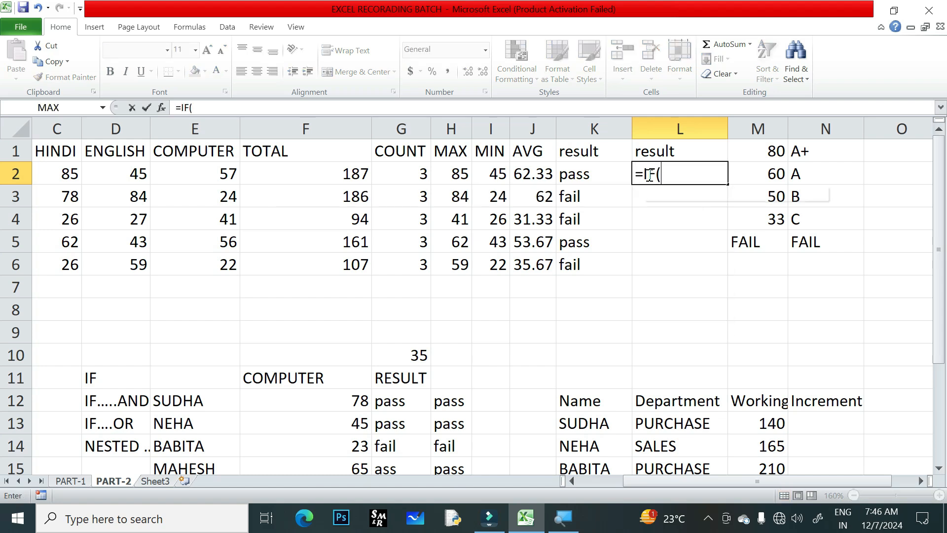
type("or")
key("Tab")
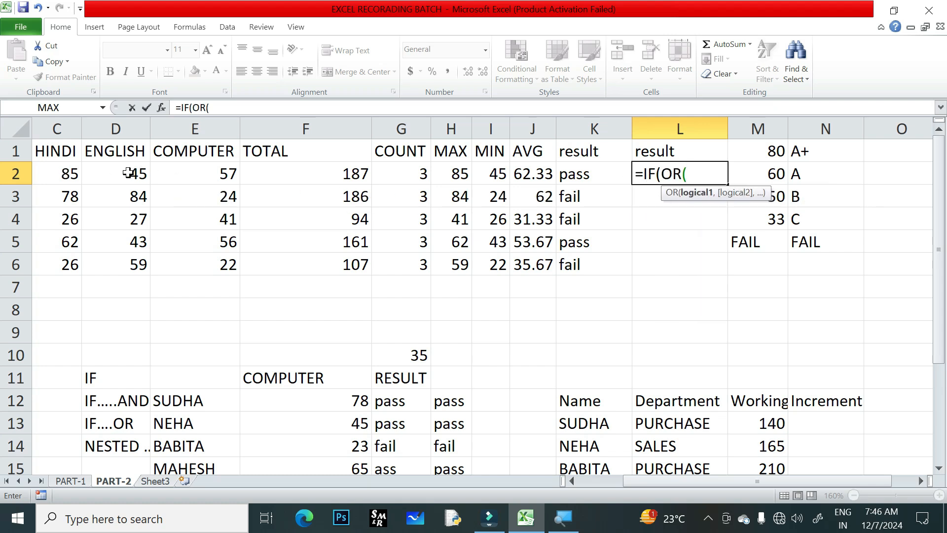
left_click(60, 174)
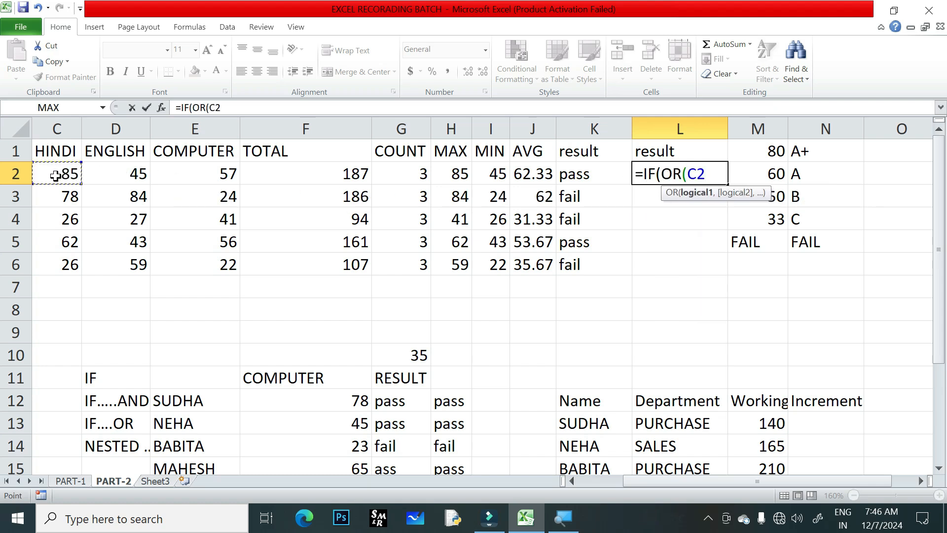
type("<35")
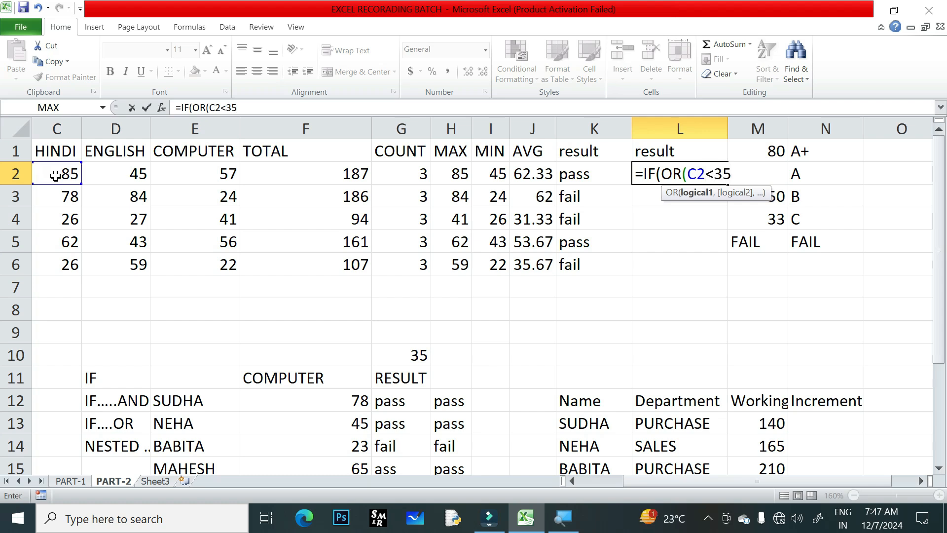
type(",")
left_click(128, 176)
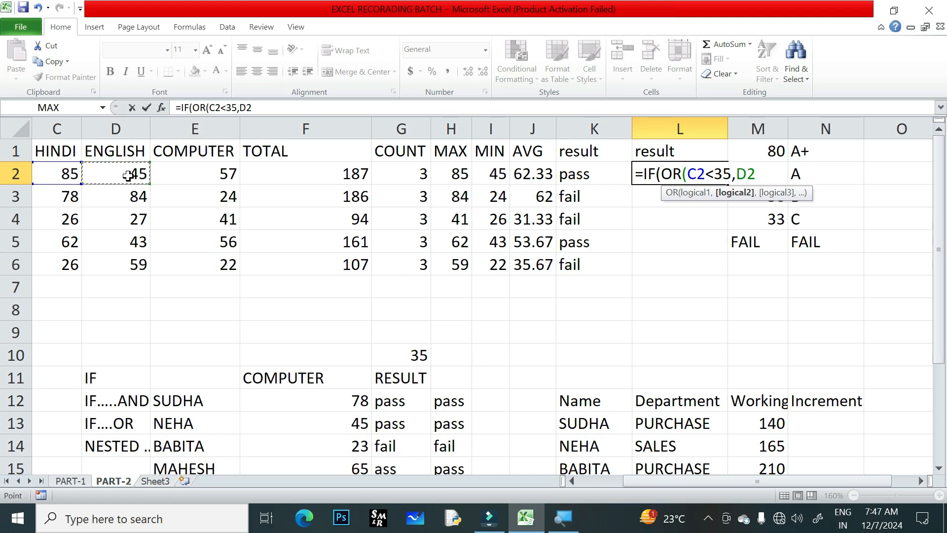
type("<35,")
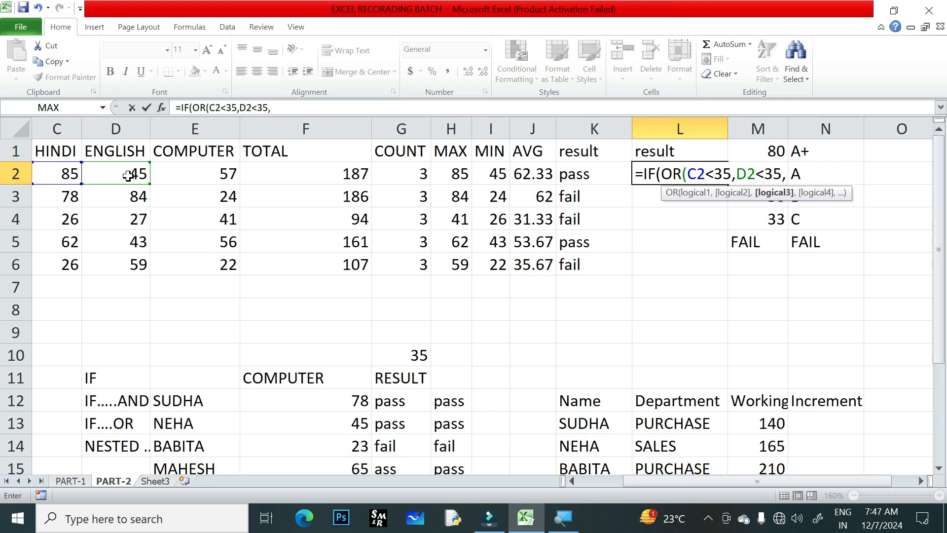
left_click(197, 176)
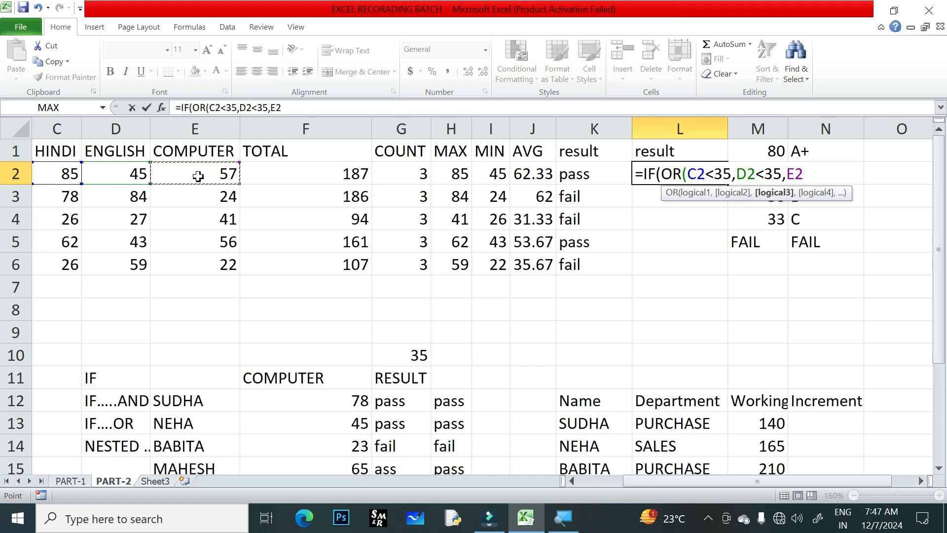
type("<35")
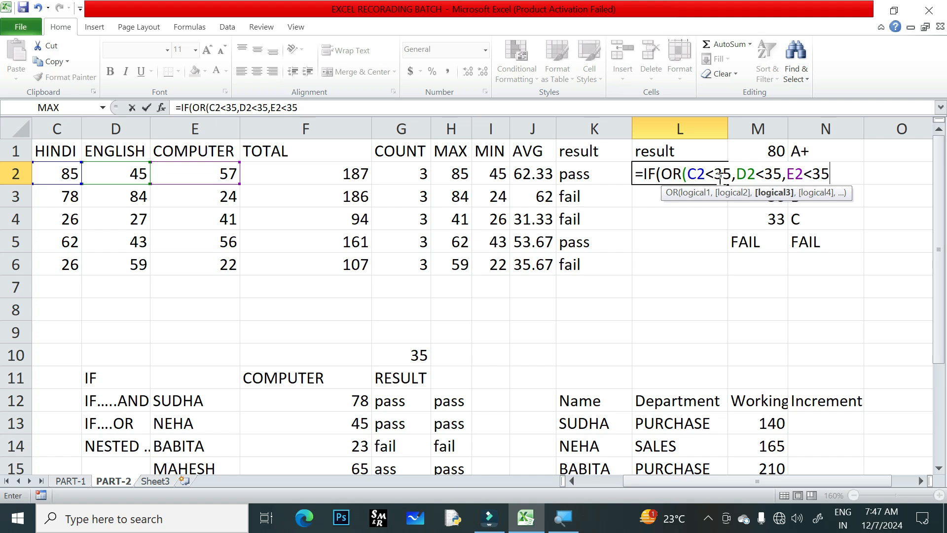
- Complete the L2 formula with "fail" if true and "pass" if false, accept the proposed correction, and copy it down to L6
type("),")
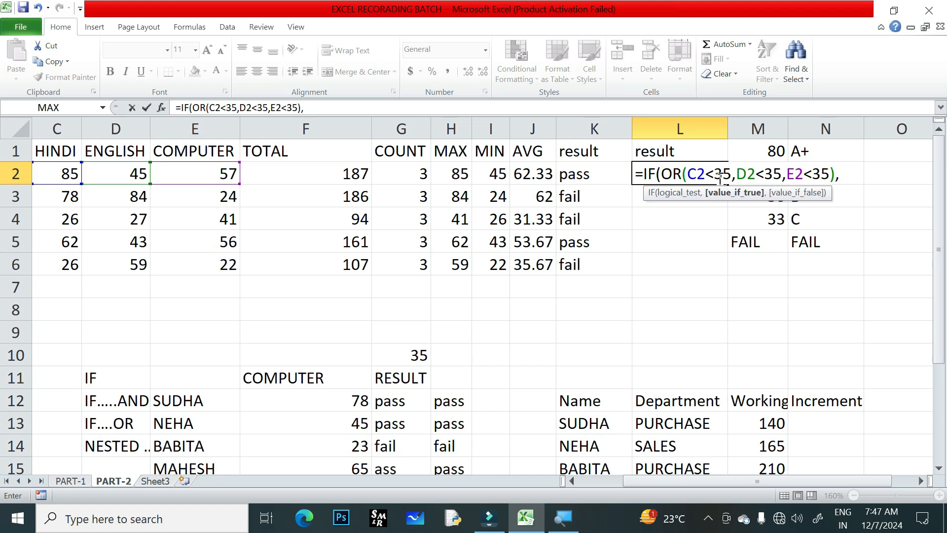
type("\"fail")
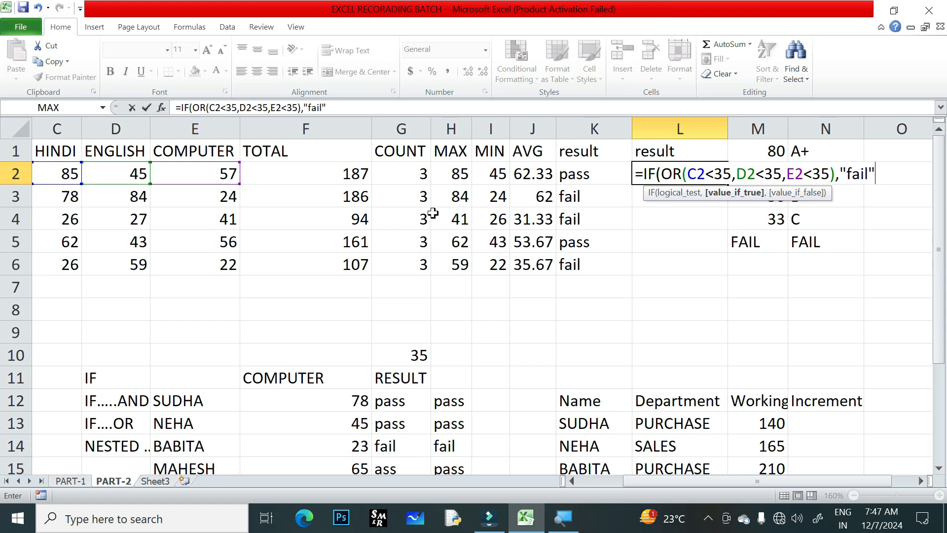
type(",\"")
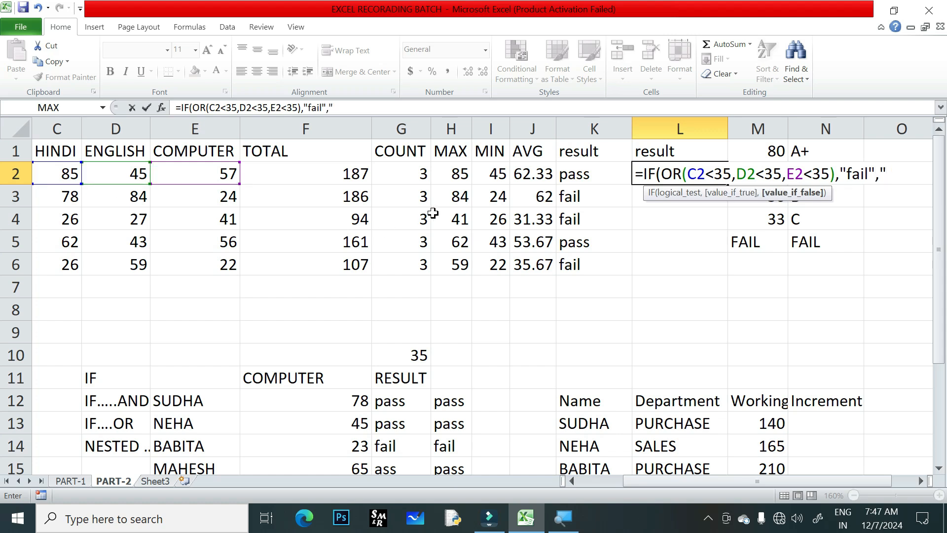
type("pass")
key("Return")
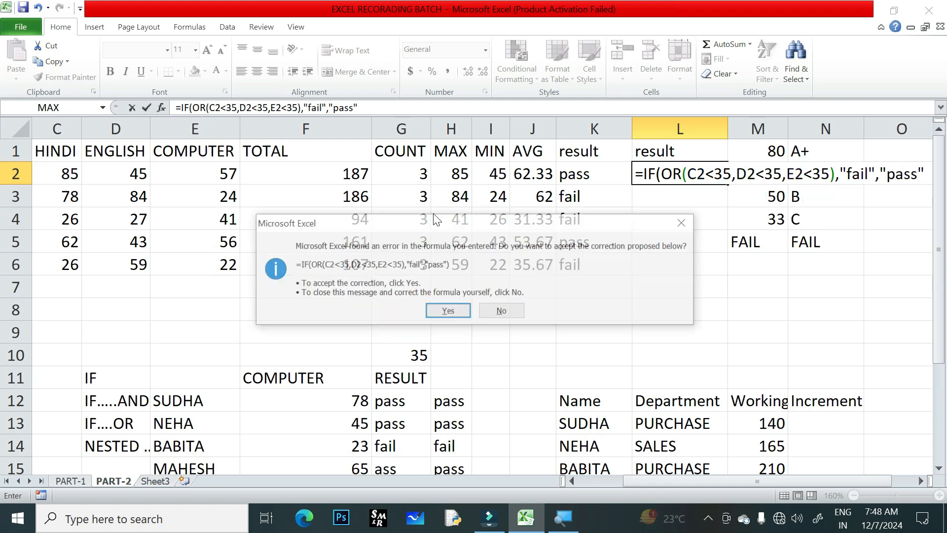
key("Return")
left_click(678, 169)
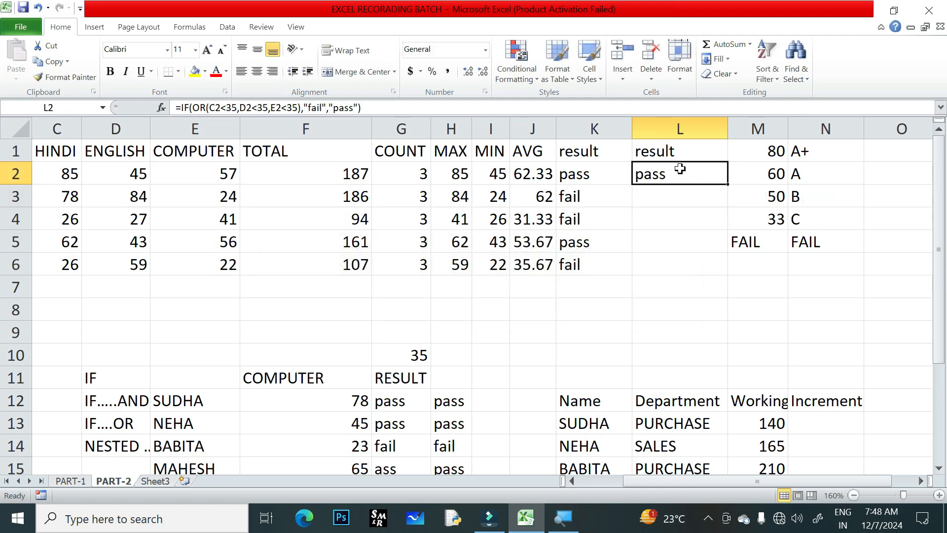
double_click(728, 185)
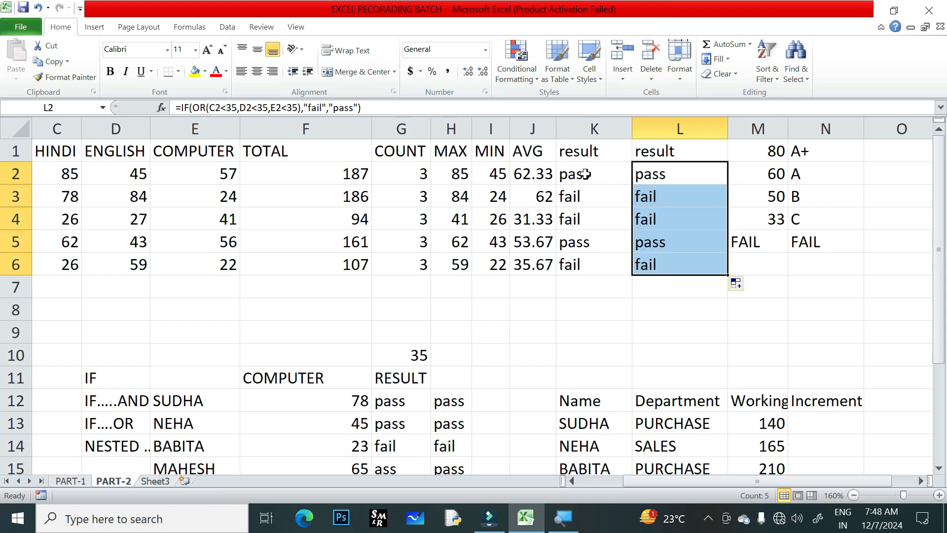
- Compare the AND and OR results in columns K and L, and review the Hindi, English and Computer marks behind them
left_click(573, 157)
left_click_drag(573, 156, 589, 261)
left_click_drag(672, 163, 672, 258)
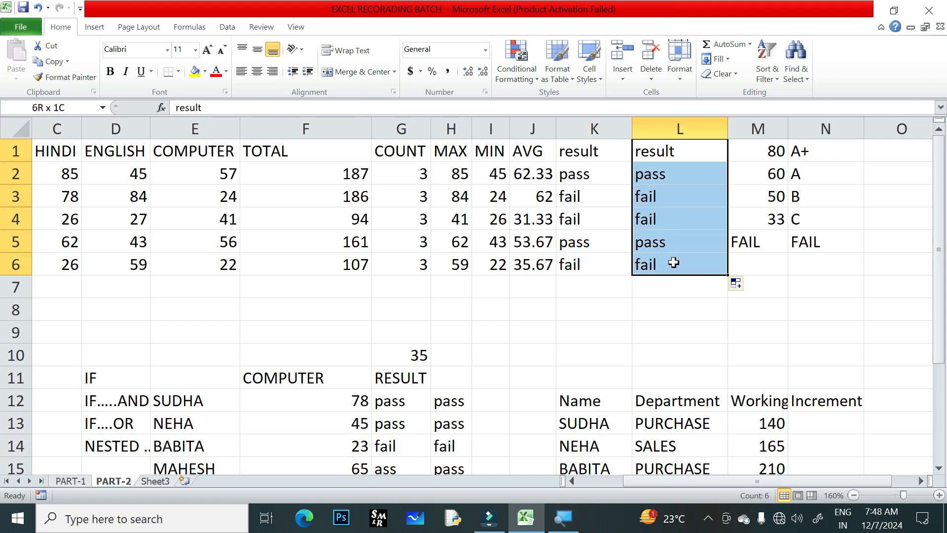
left_click_drag(580, 175, 639, 174)
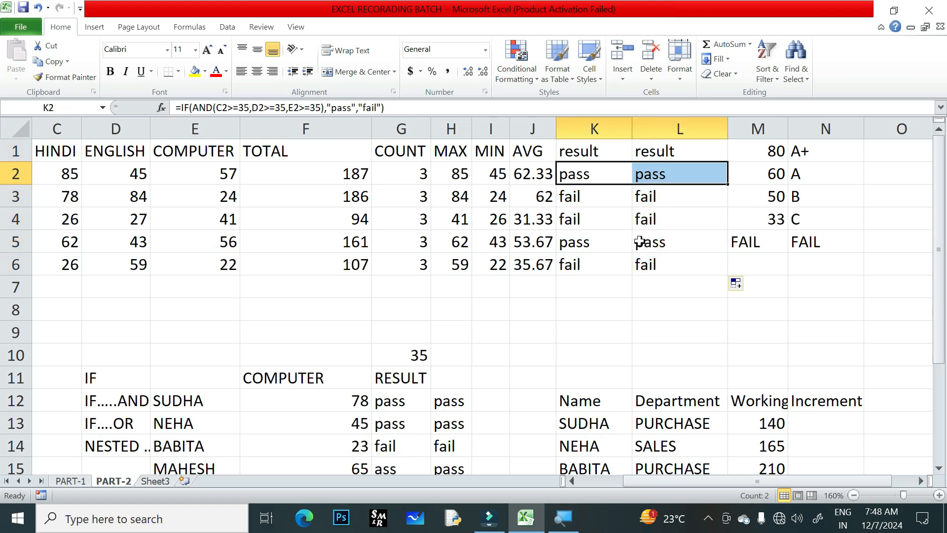
left_click(53, 154)
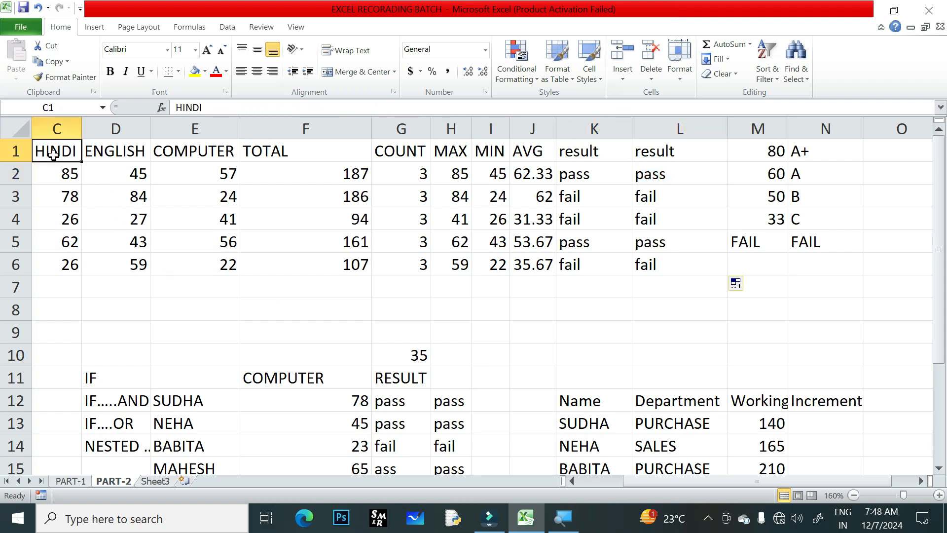
left_click_drag(53, 155, 59, 242)
left_click_drag(127, 161, 139, 240)
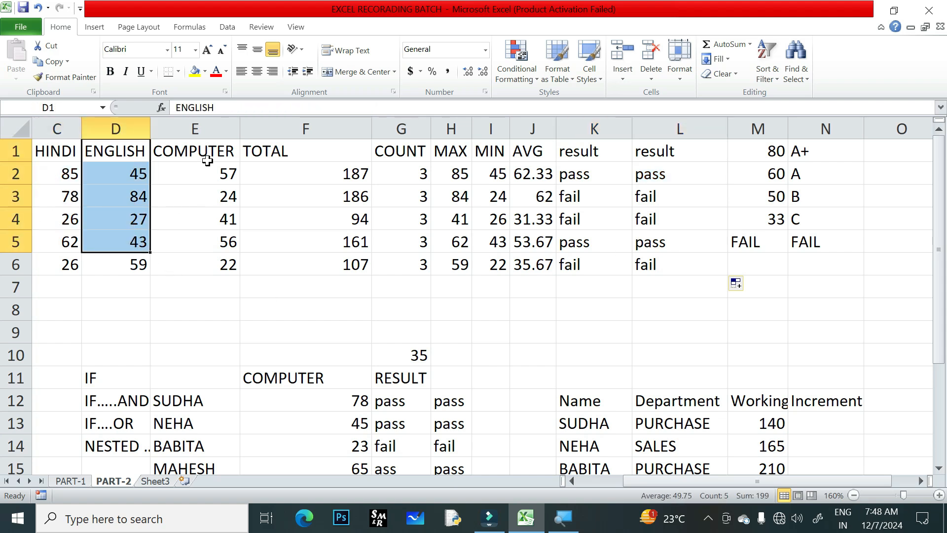
left_click_drag(207, 160, 208, 247)
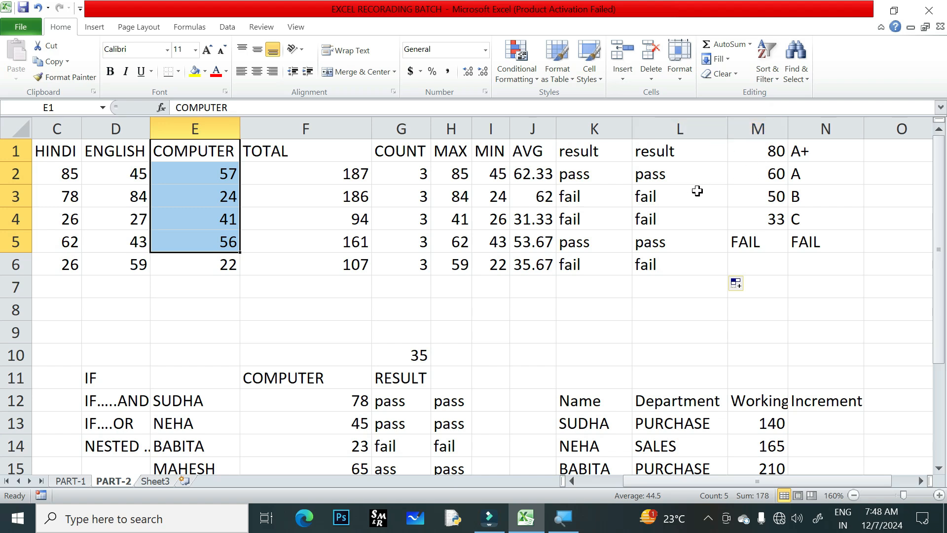
- Insert a blank column before the grade thresholds in column M and enter the heading grade in M1
left_click(759, 123)
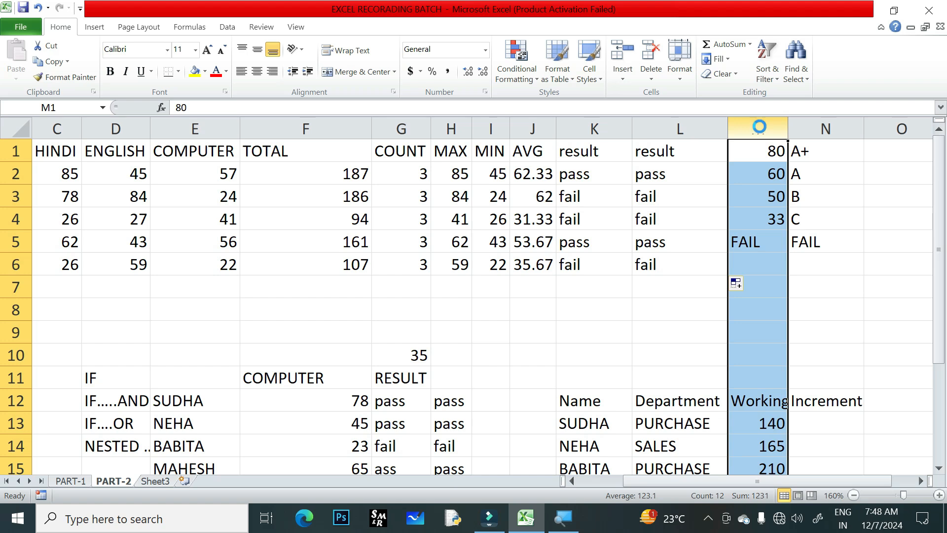
key("ctrl+shift+plus")
left_click(757, 153)
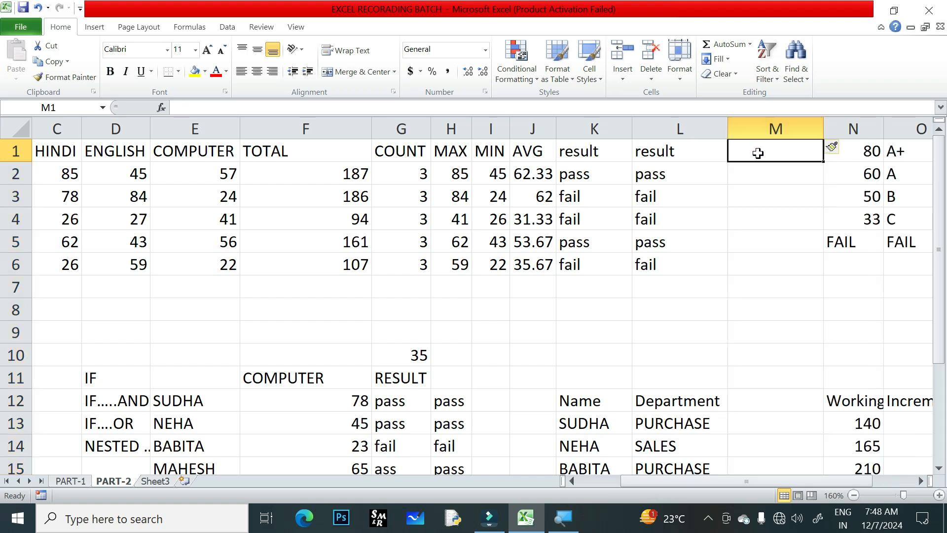
type("grade")
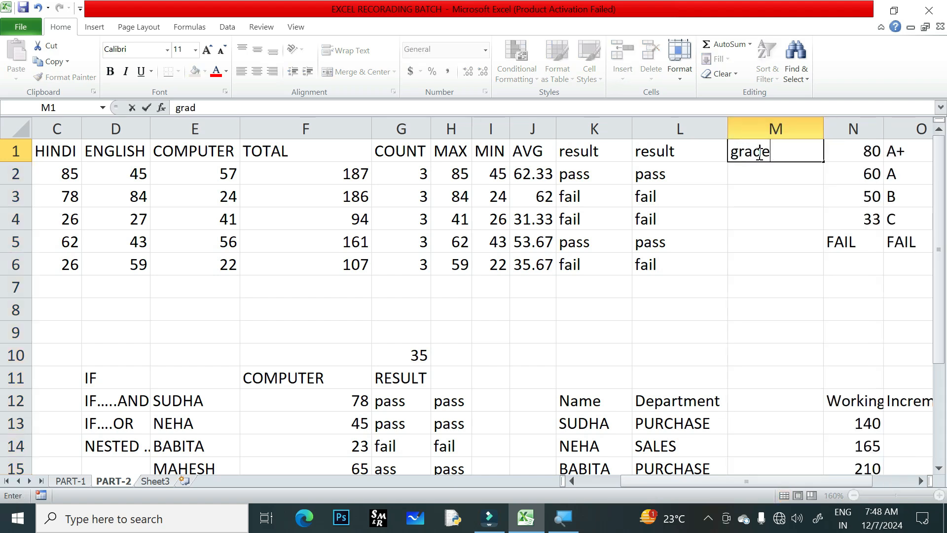
left_click(783, 220)
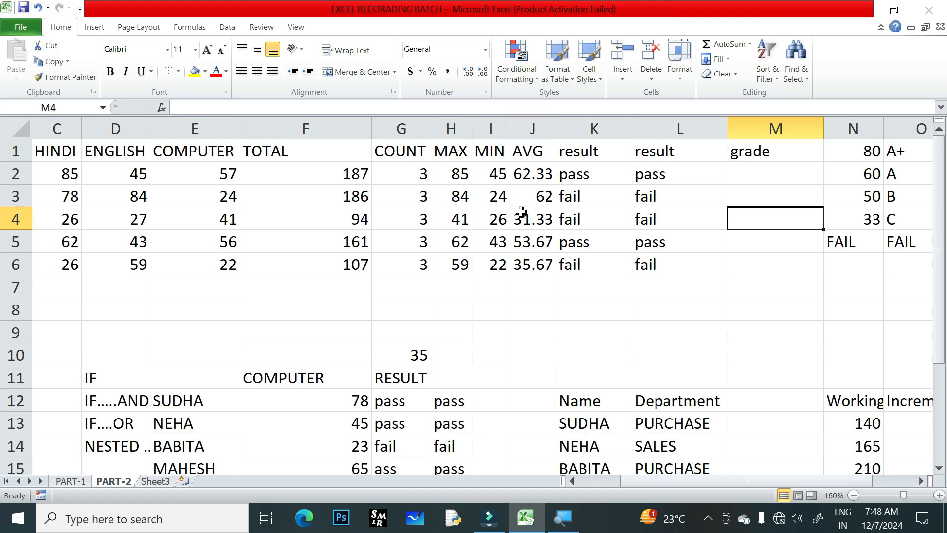
- Insert a blank column after the AVG column and enter the heading % age in K1
left_click(568, 124)
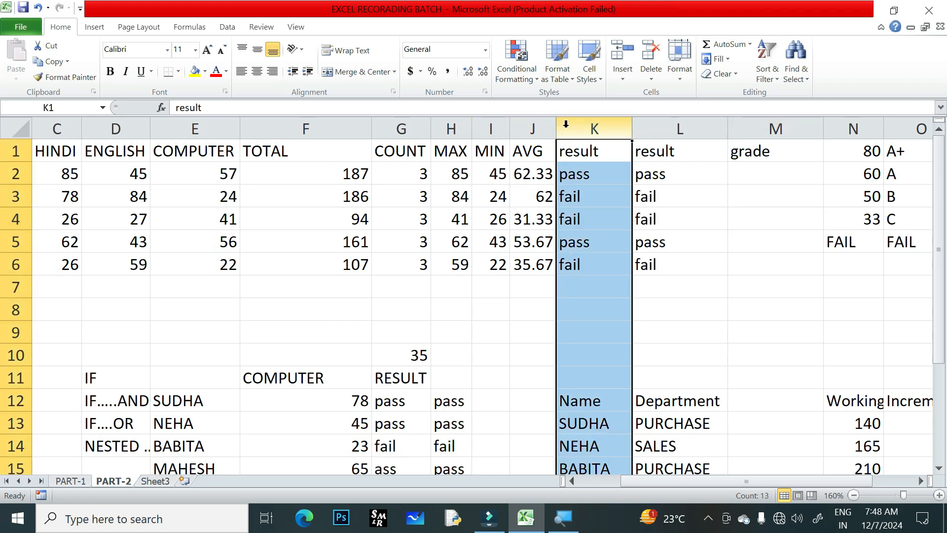
key("ctrl+shift+equal")
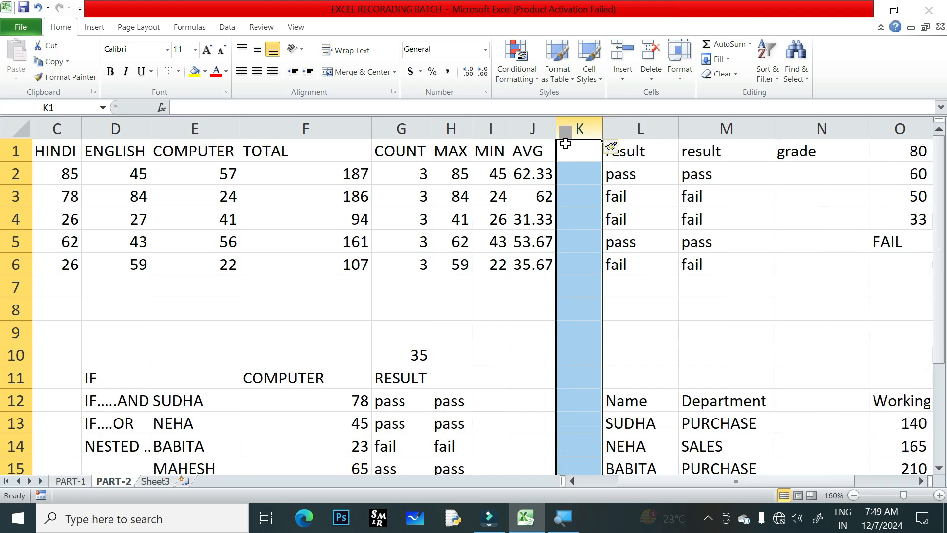
left_click(580, 154)
type("%")
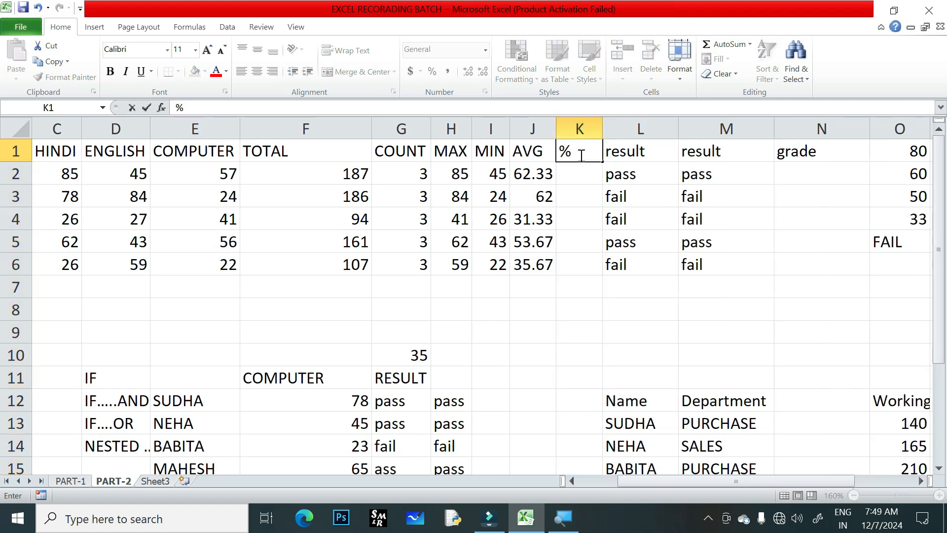
type(" age")
- Calculate the percentage in K2 with =F2*100/300 and copy the formula down to K6
left_click(582, 175)
type("=")
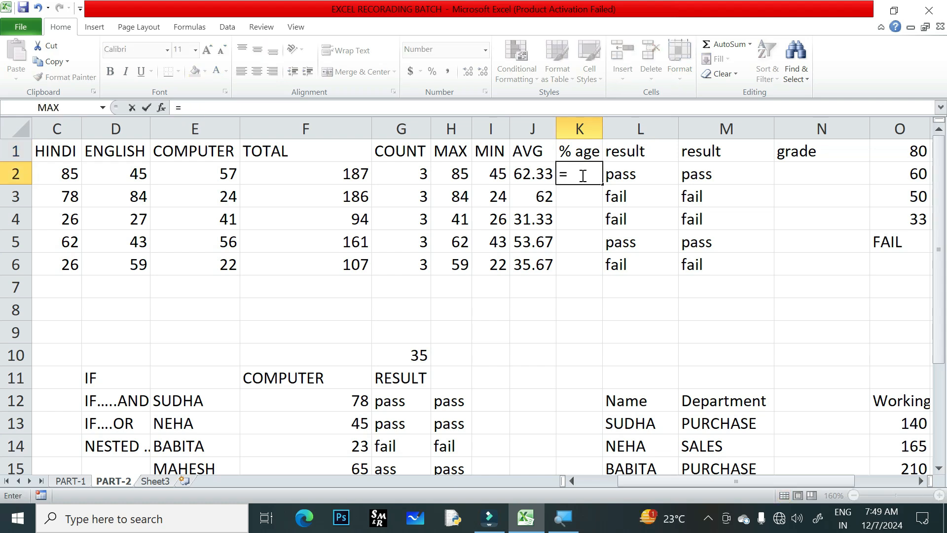
left_click(341, 175)
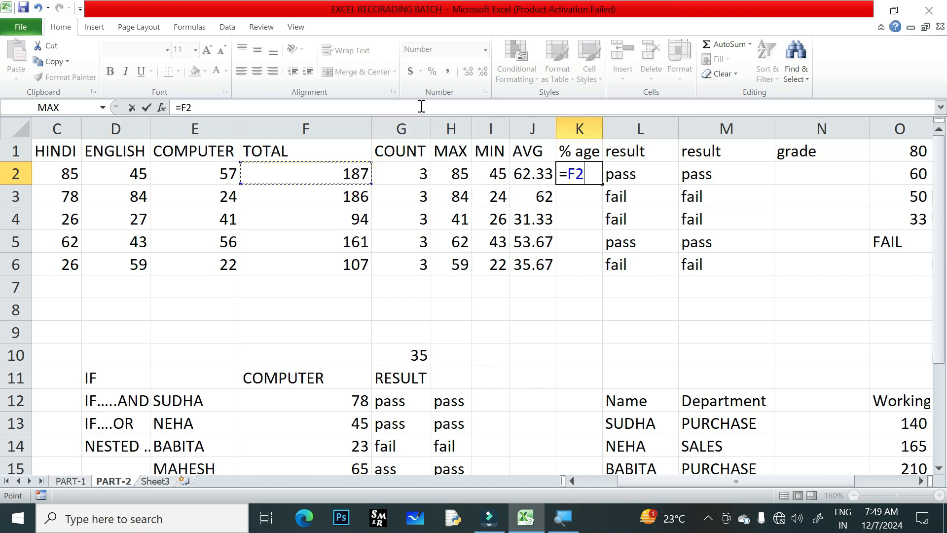
type("*100")
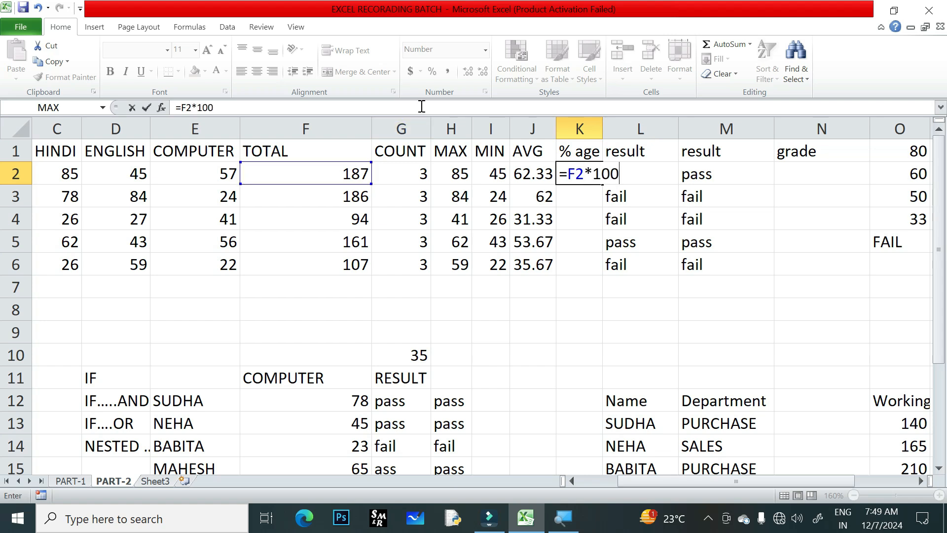
type("/300")
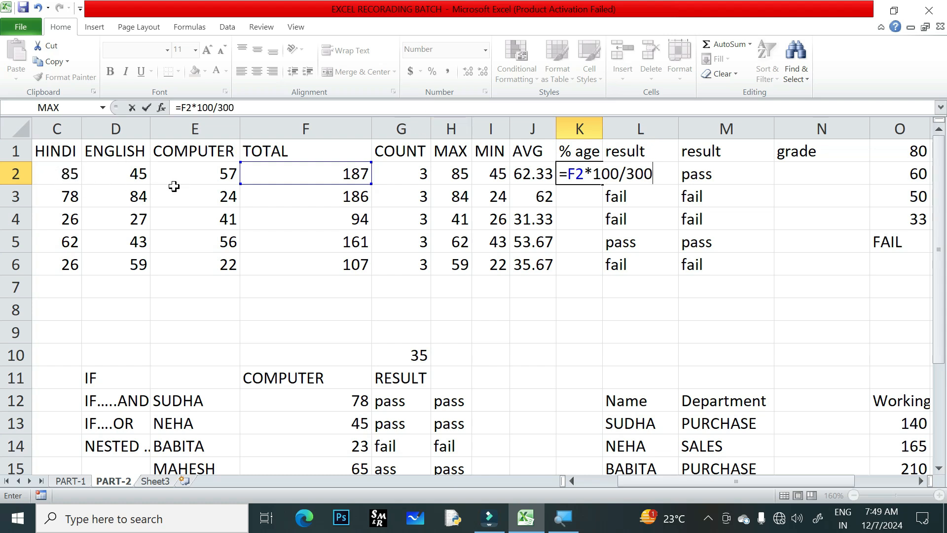
key("Return")
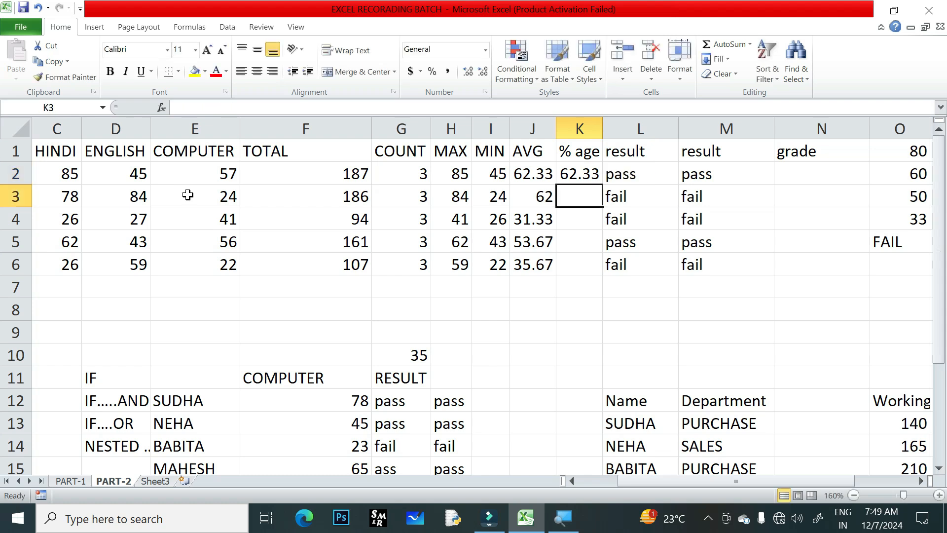
left_click(577, 175)
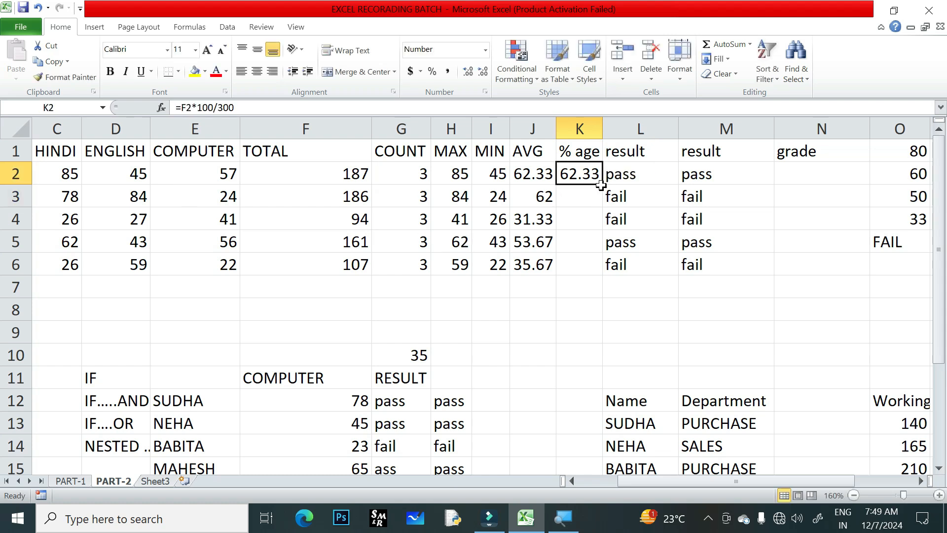
left_click_drag(605, 184, 598, 268)
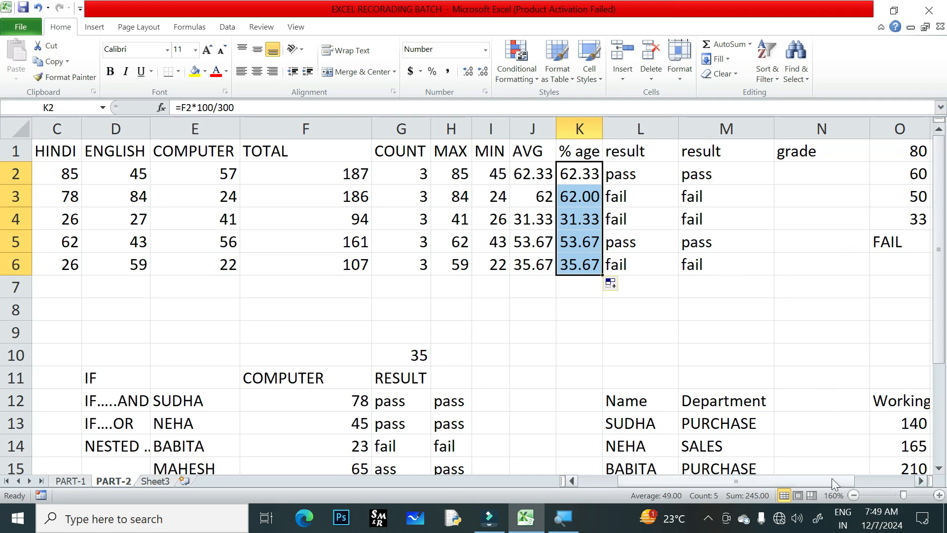
- Examine the grade thresholds and letters in columns O and P, the simple IF results in column H, and the IF-type list
left_click_drag(832, 478, 865, 472)
left_click(798, 155)
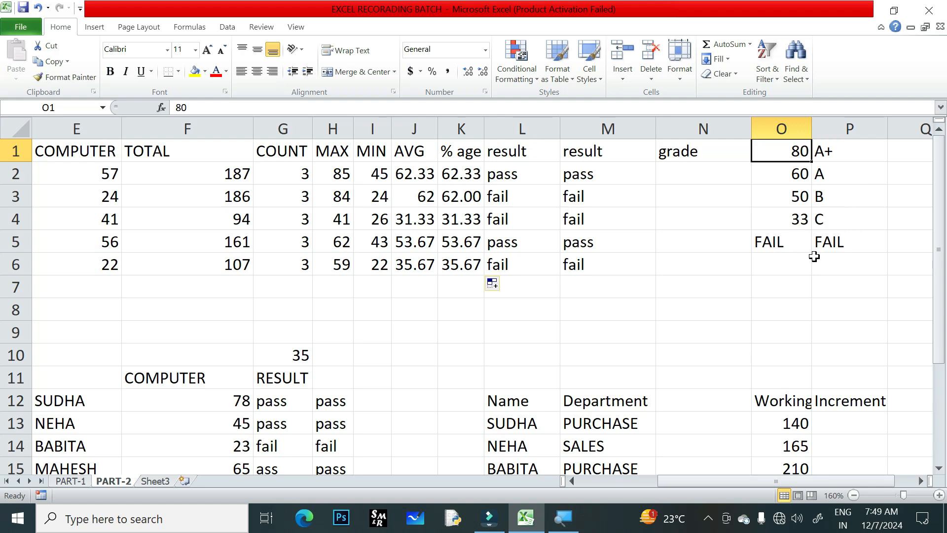
scroll(660, 307, "down", 3)
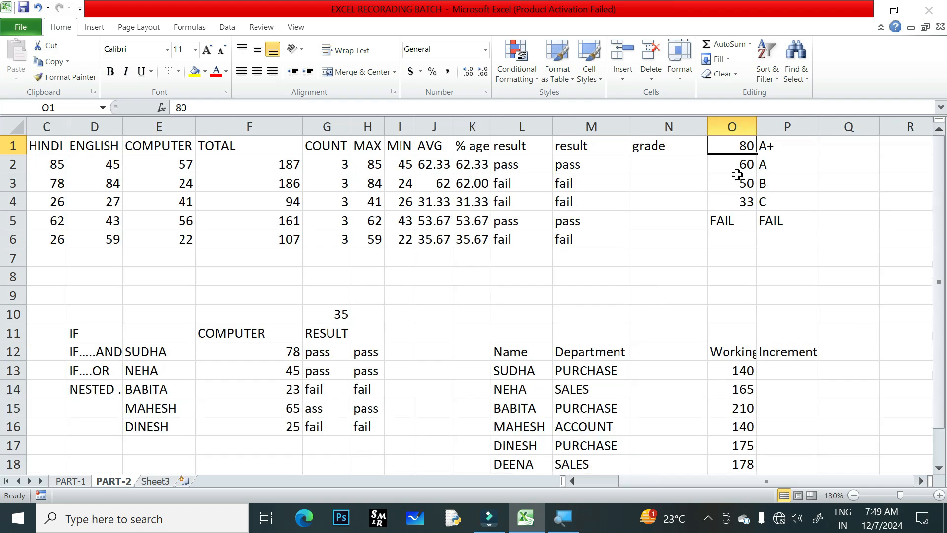
left_click_drag(736, 145, 746, 204)
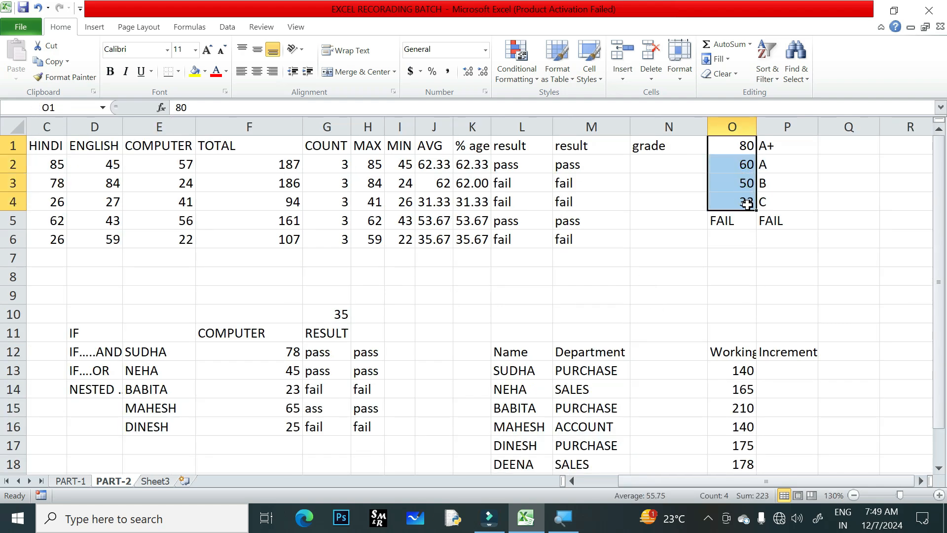
left_click_drag(775, 144, 783, 207)
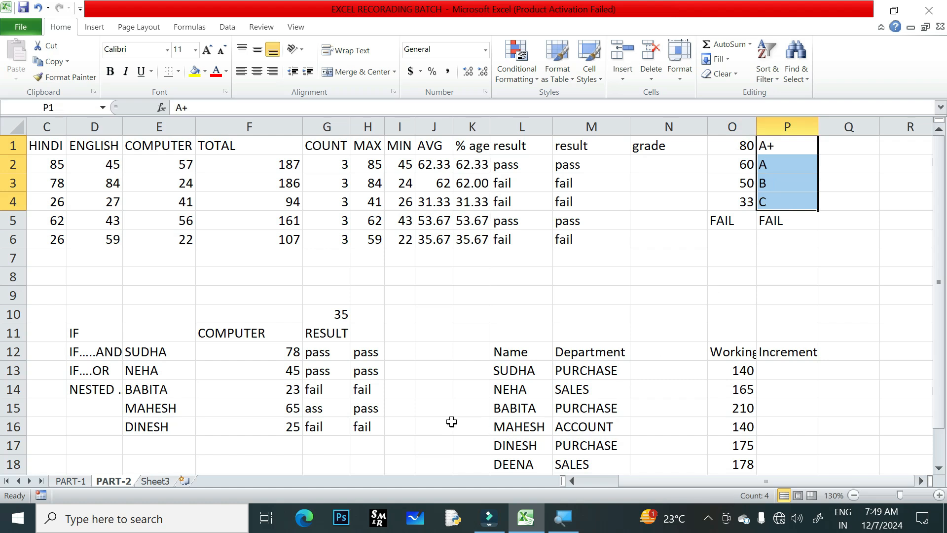
left_click_drag(373, 357, 364, 387)
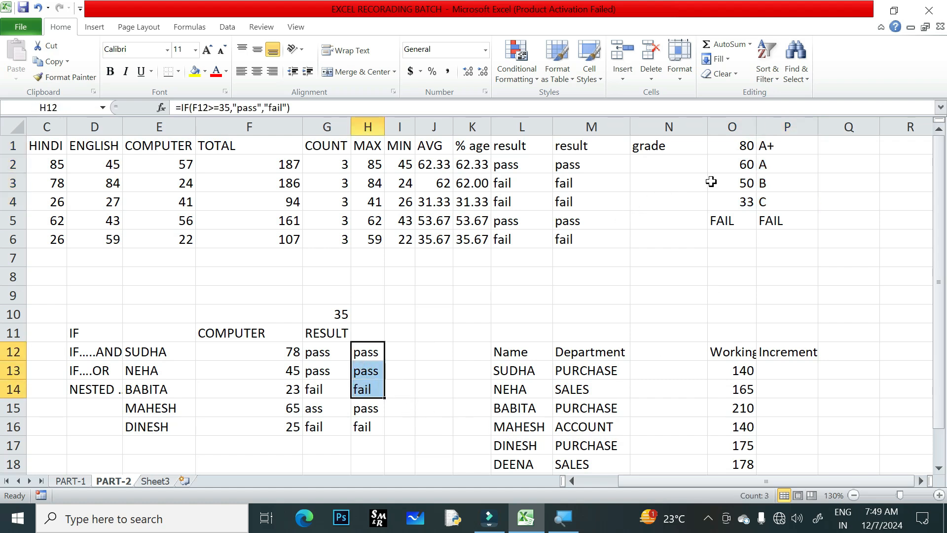
left_click_drag(767, 147, 772, 197)
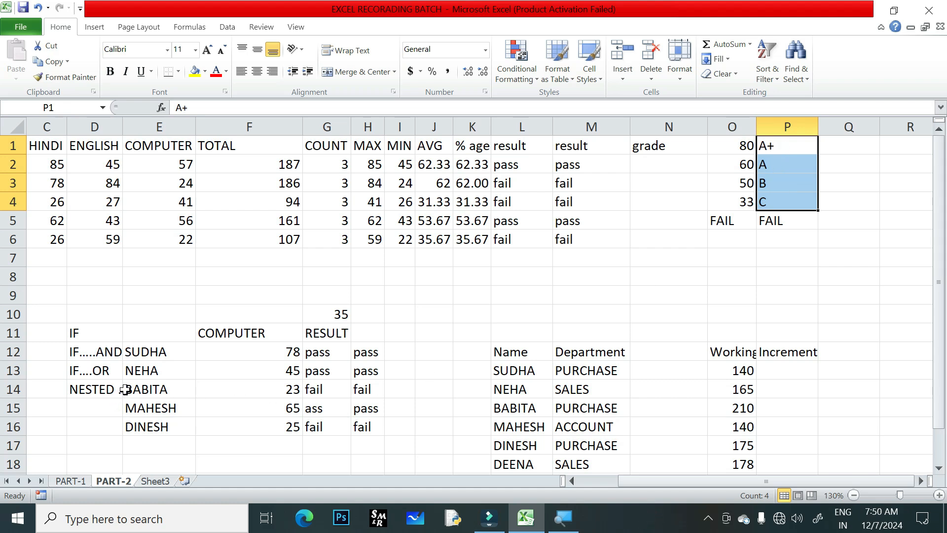
left_click(89, 332)
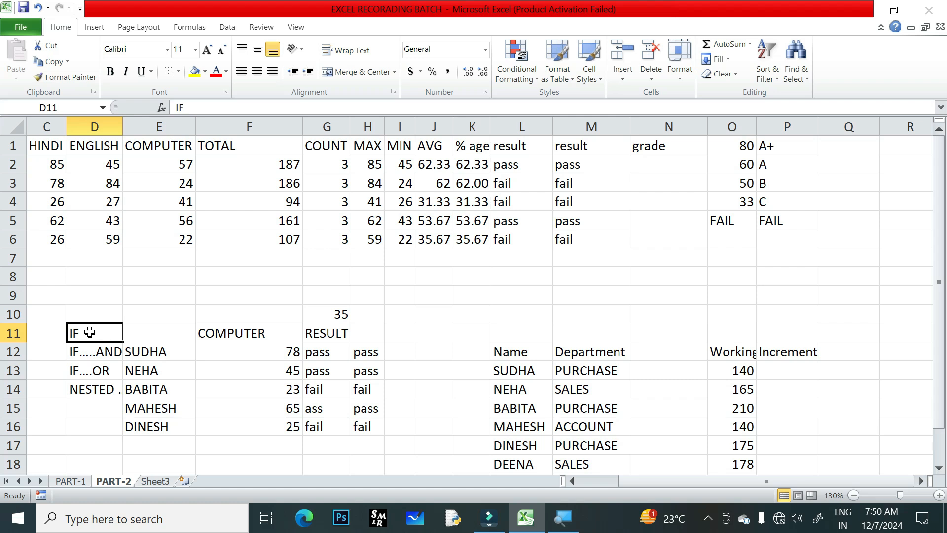
- Begin a nested IF formula in N2 that returns "fail" when M2="fail", leaving the false argument open
left_click(647, 166)
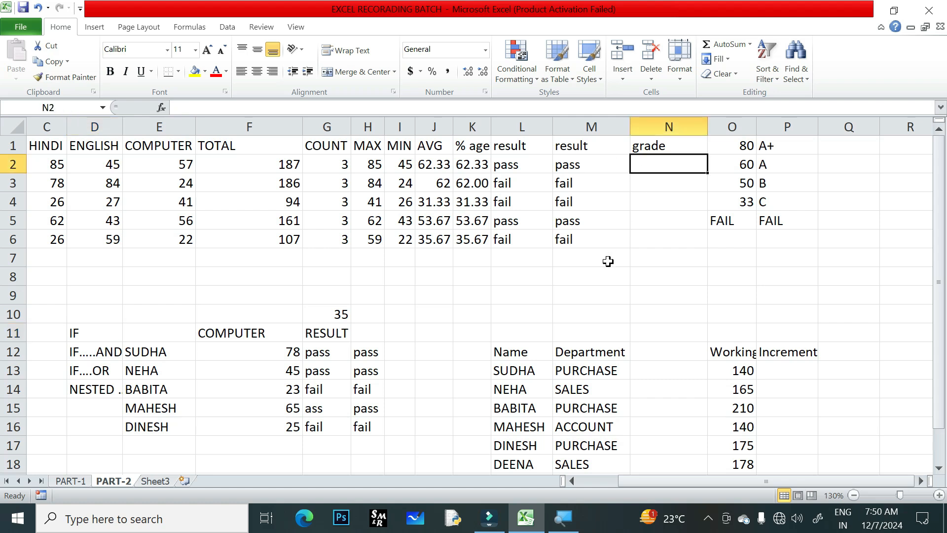
scroll(612, 260, "down", 1)
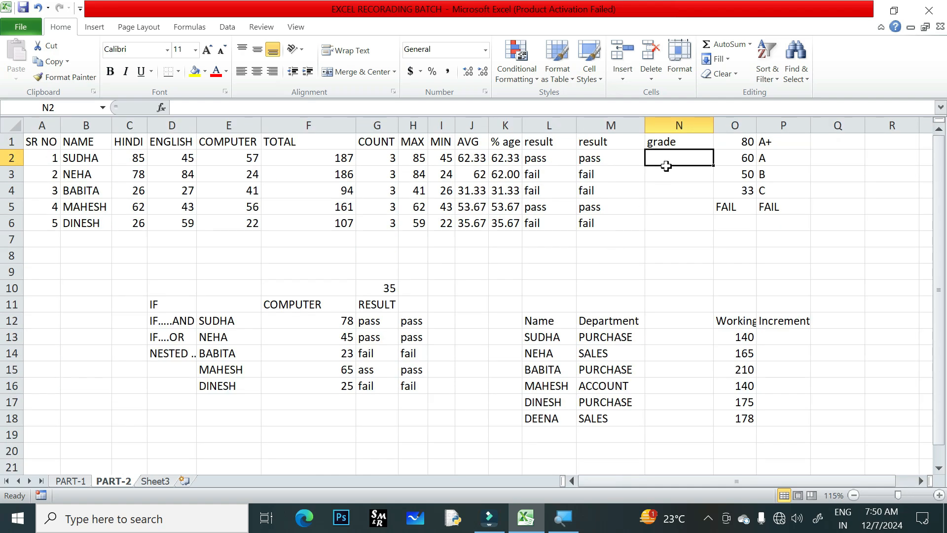
type("=if")
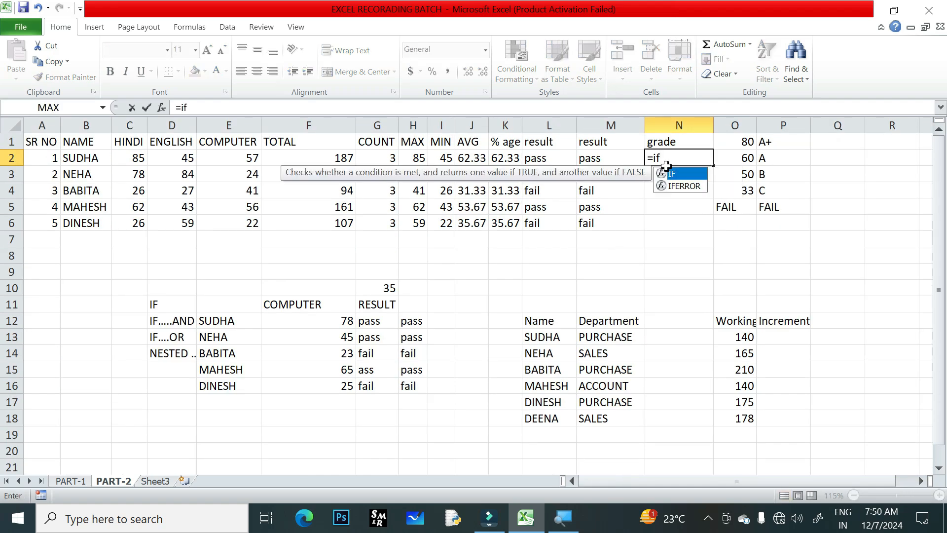
key("Tab")
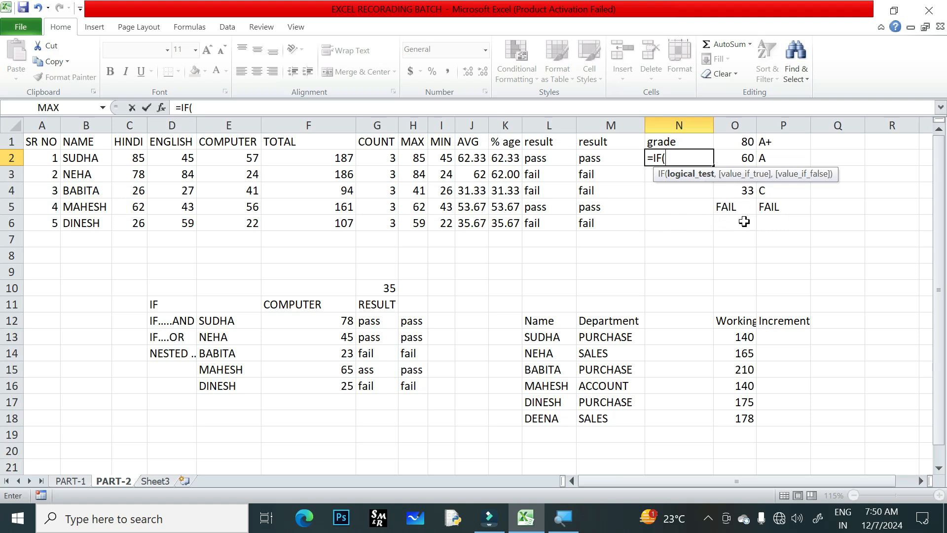
left_click(601, 159)
type("=\"f")
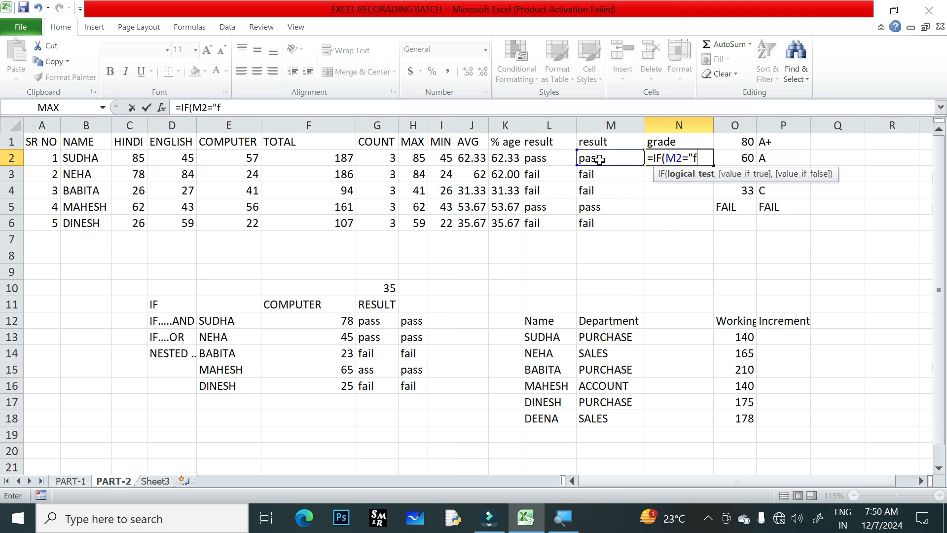
type("ail\"")
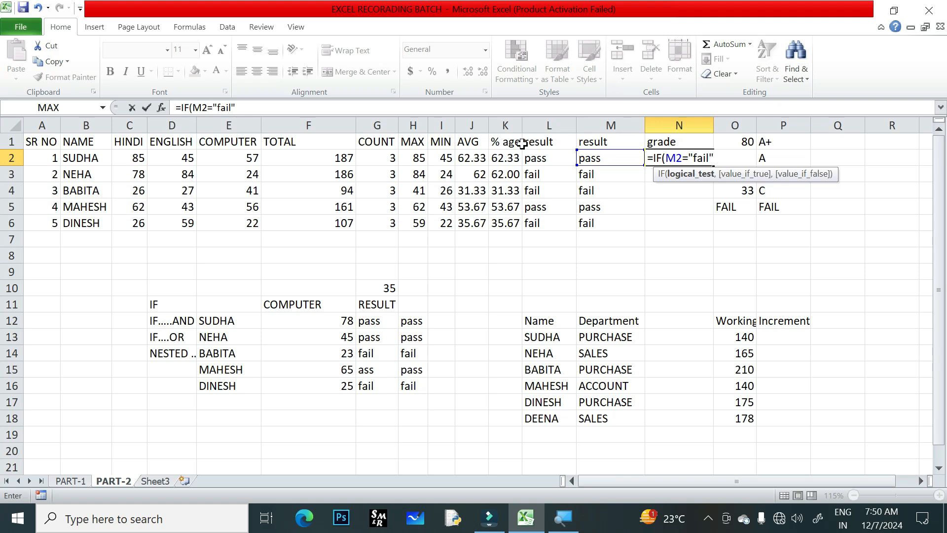
type(",")
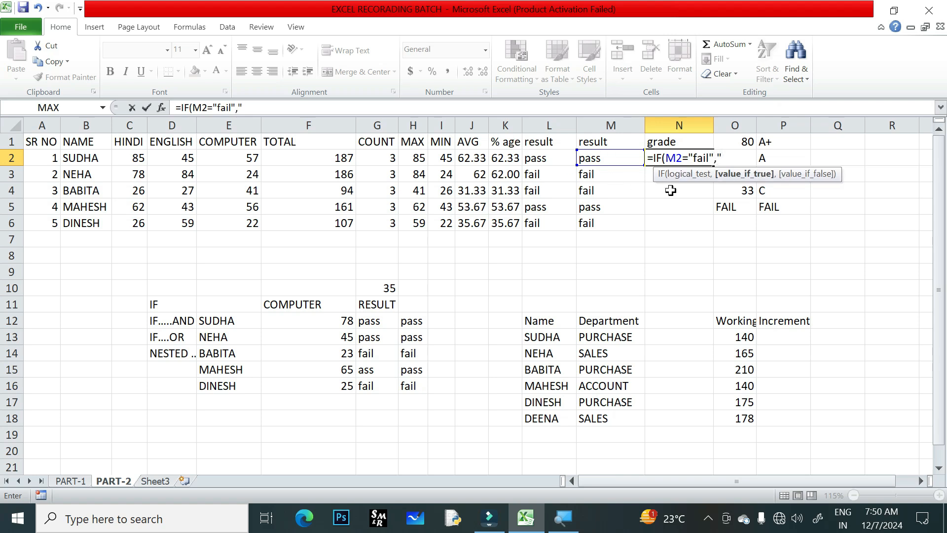
type("\"fail\",")
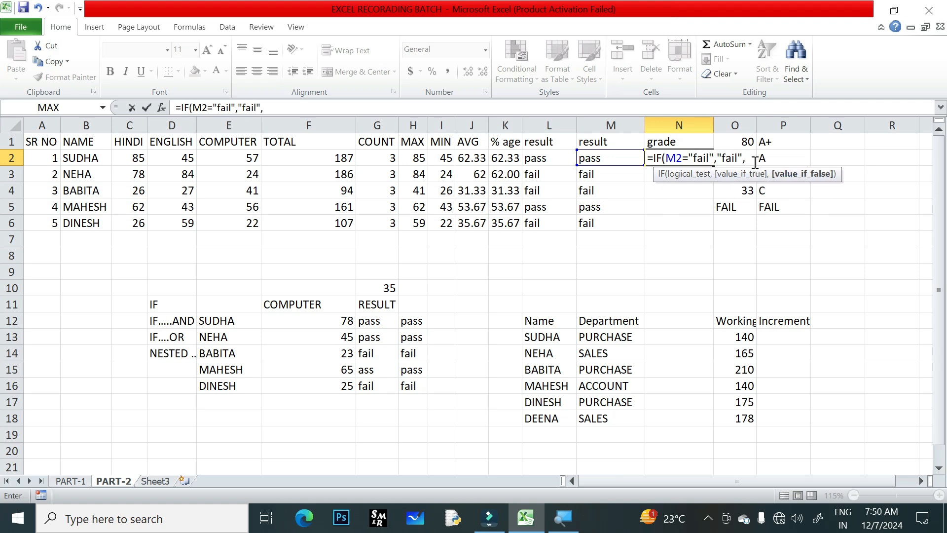
- Nest an IF as the false argument of the N2 formula, returning "A+" when K2>=80
type("if(")
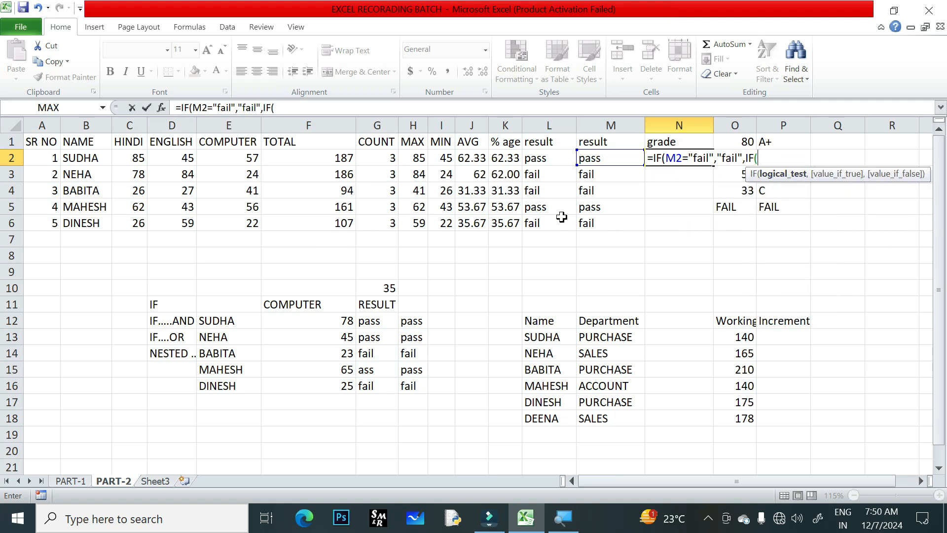
left_click(501, 160)
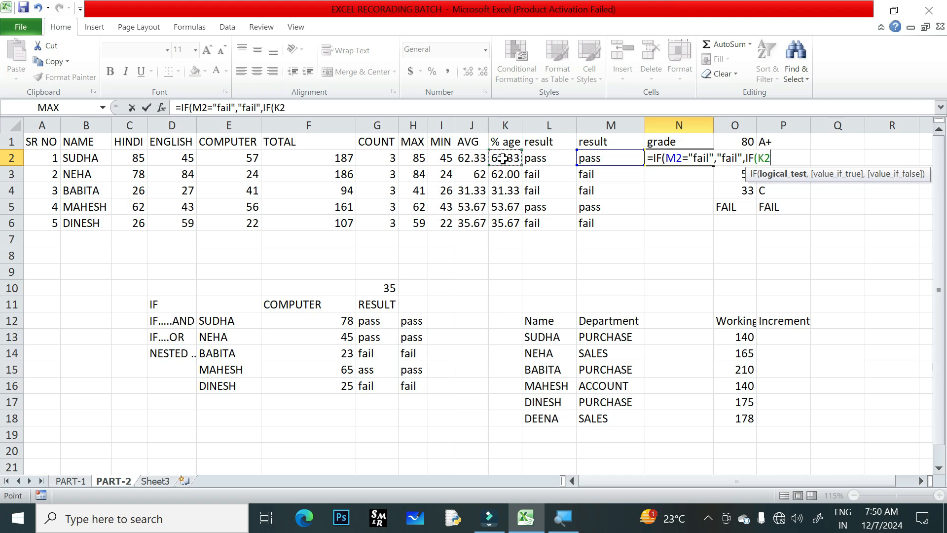
type(">=80,\"")
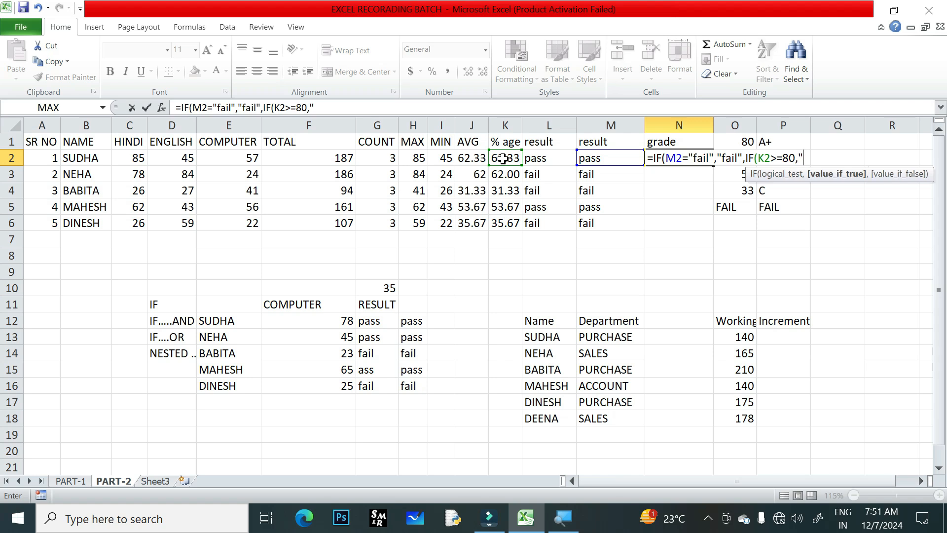
type("a")
key("BackSpace")
key("BackSpace")
type("A+\"")
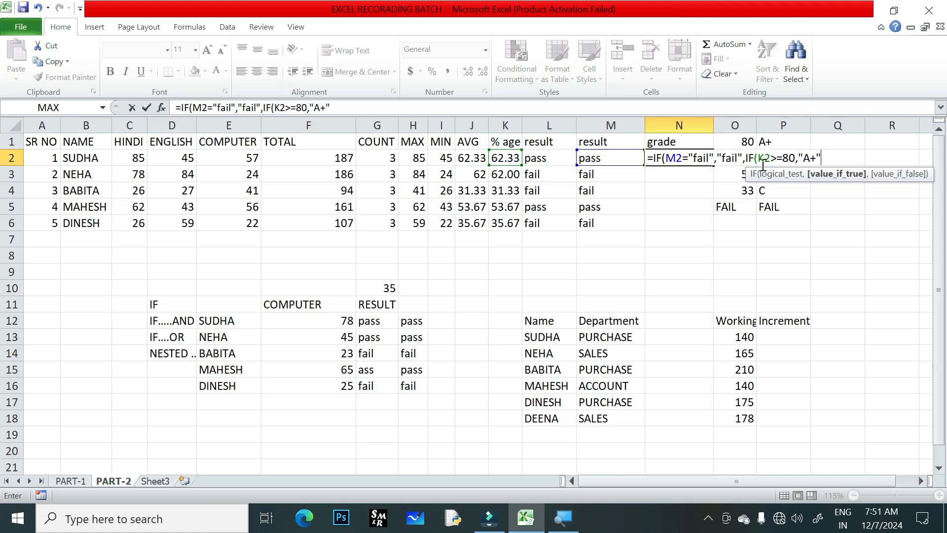
type(",")
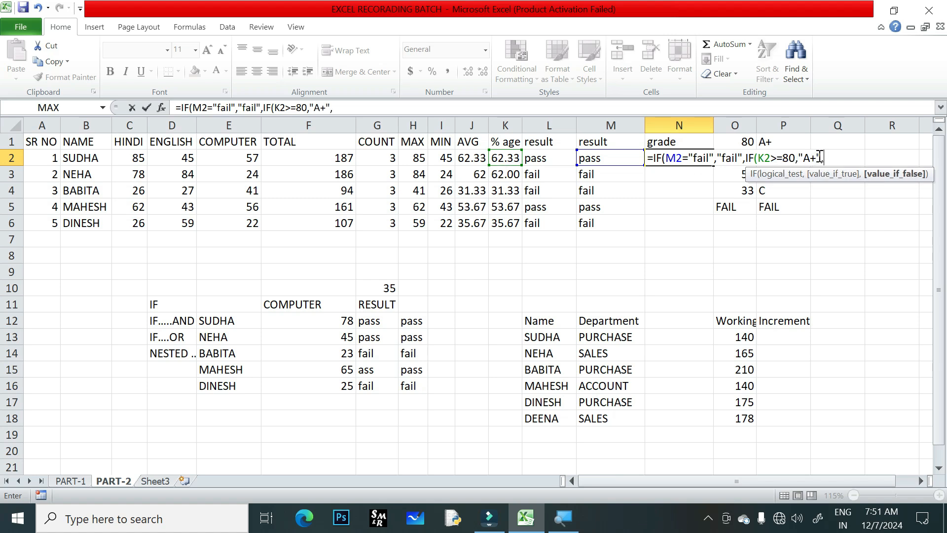
- Nest a further IF in the N2 formula that returns "A" when K2>=60
type("if")
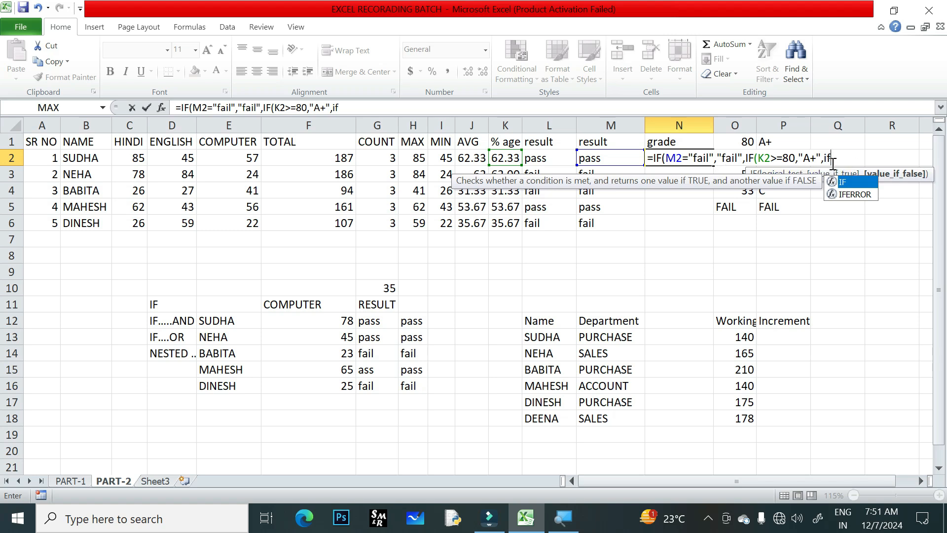
key("Tab")
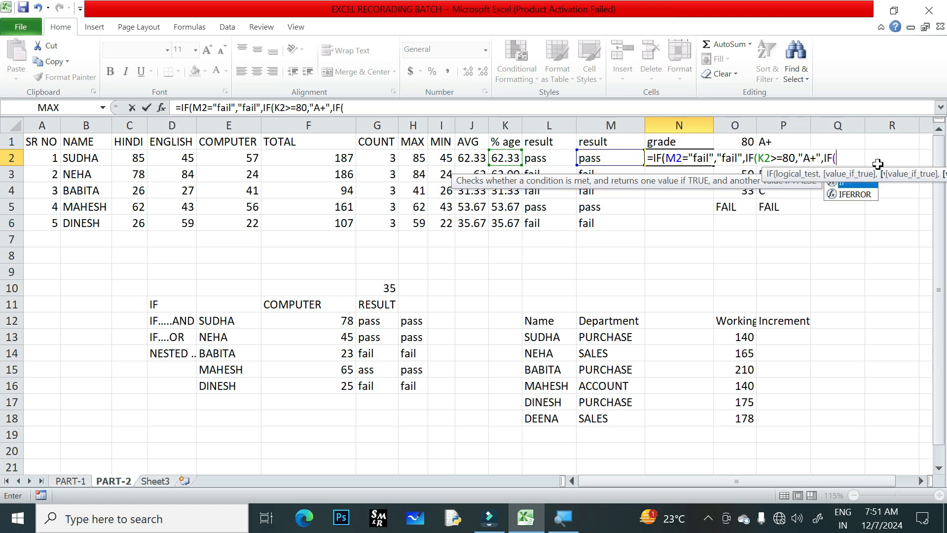
left_click(513, 158)
type(">")
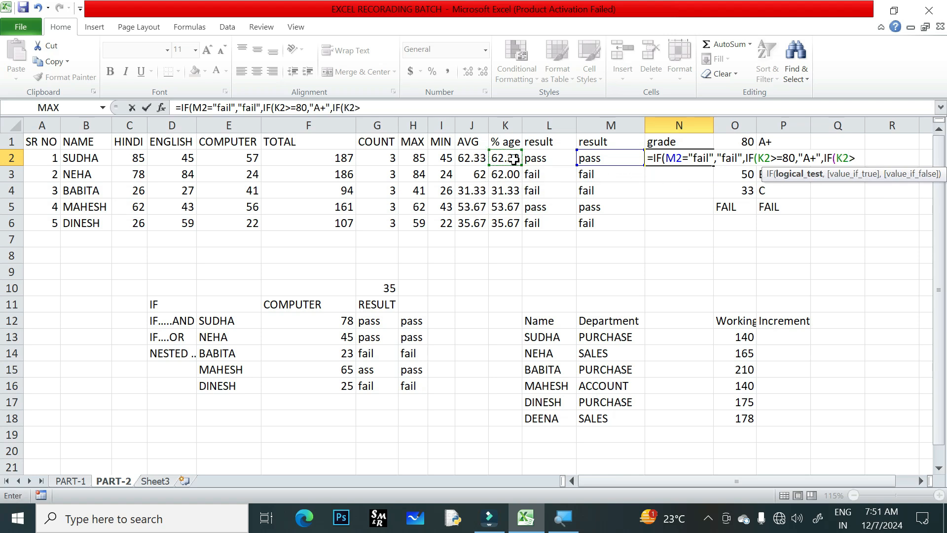
type("=60,")
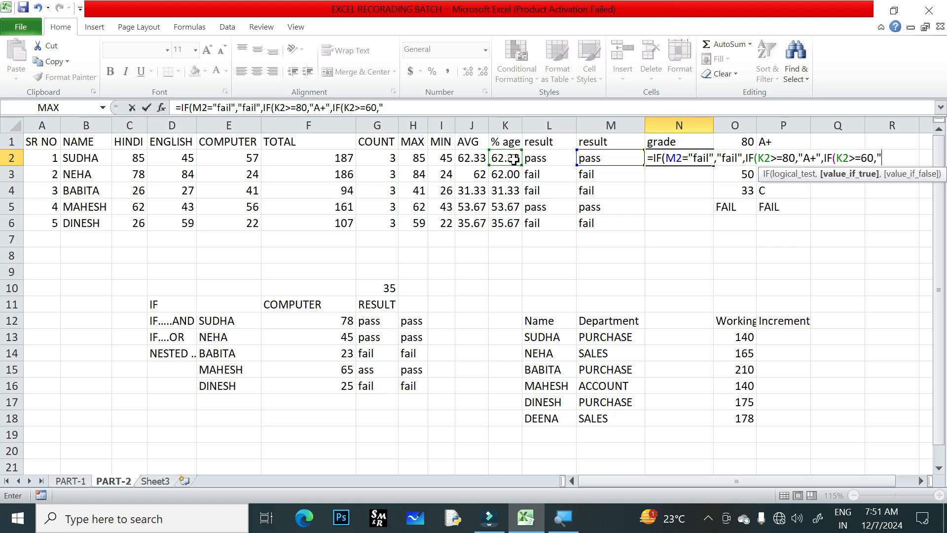
type("\"A")
type("\",IF")
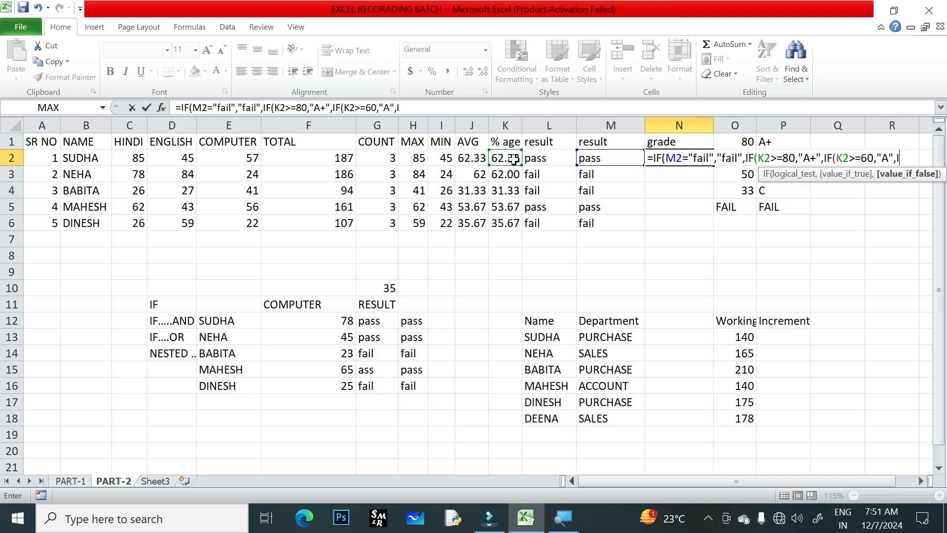
- Add the next nested IF condition to the N2 formula, returning "B" when K2>=40
type("(")
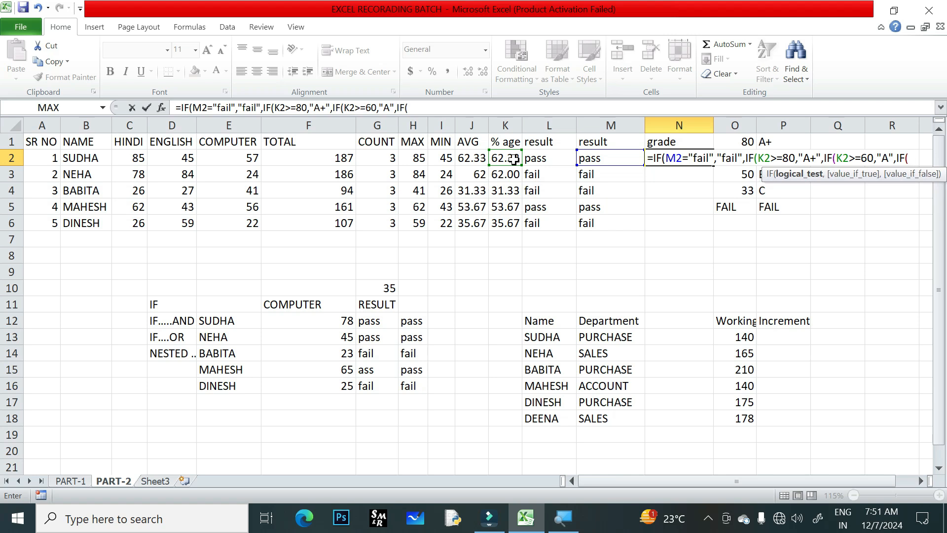
type("K2>")
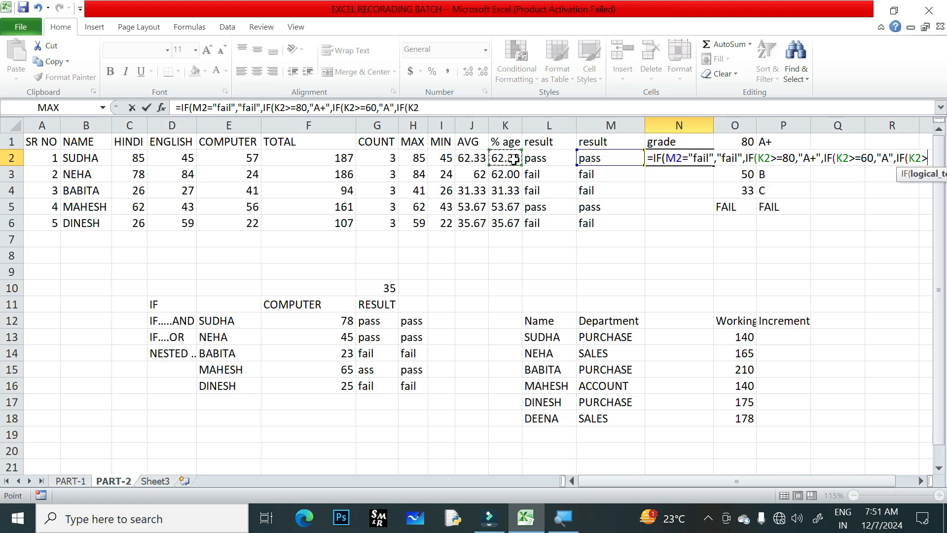
type("=")
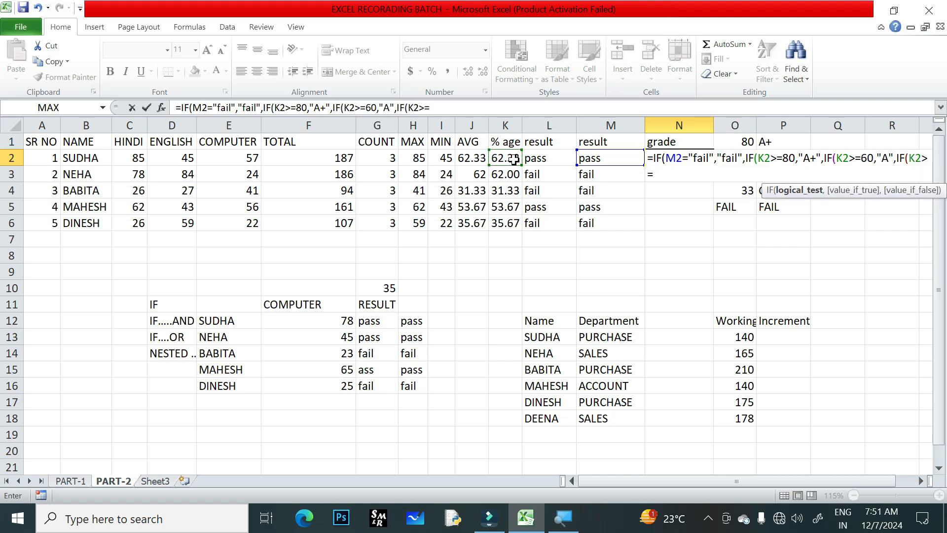
type("40,")
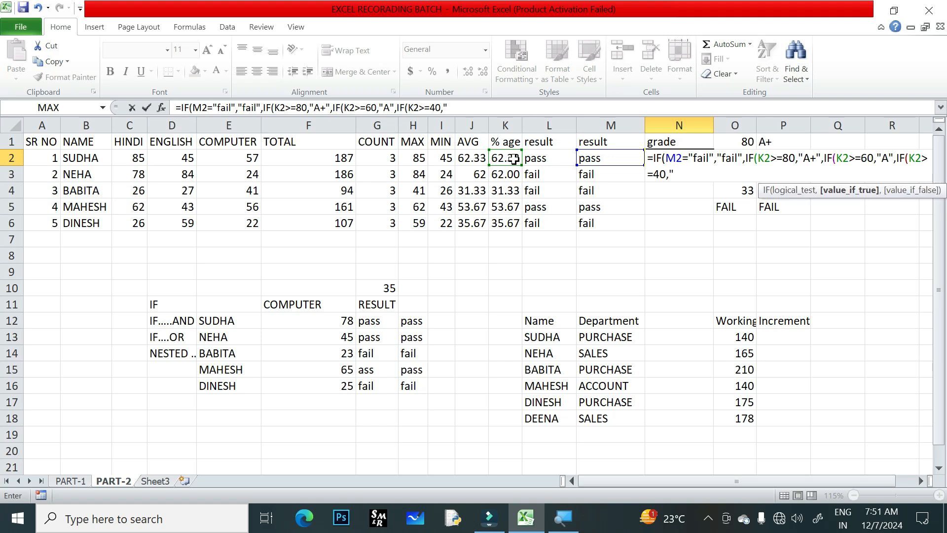
type("\"B\",IF(")
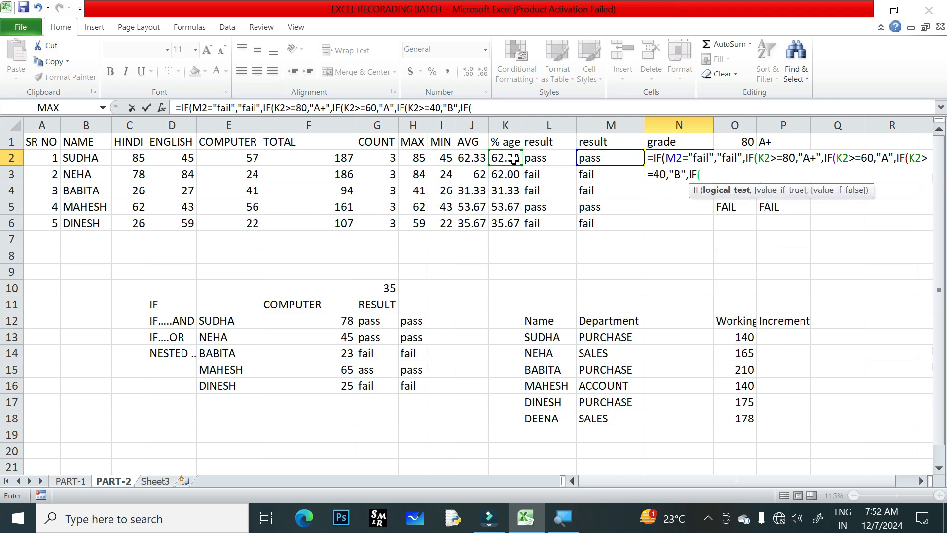
- Complete the N2 formula with a last IF returning "C" when K2>=35, close all five parentheses, and copy it down to N6
left_click(514, 158)
type(">=")
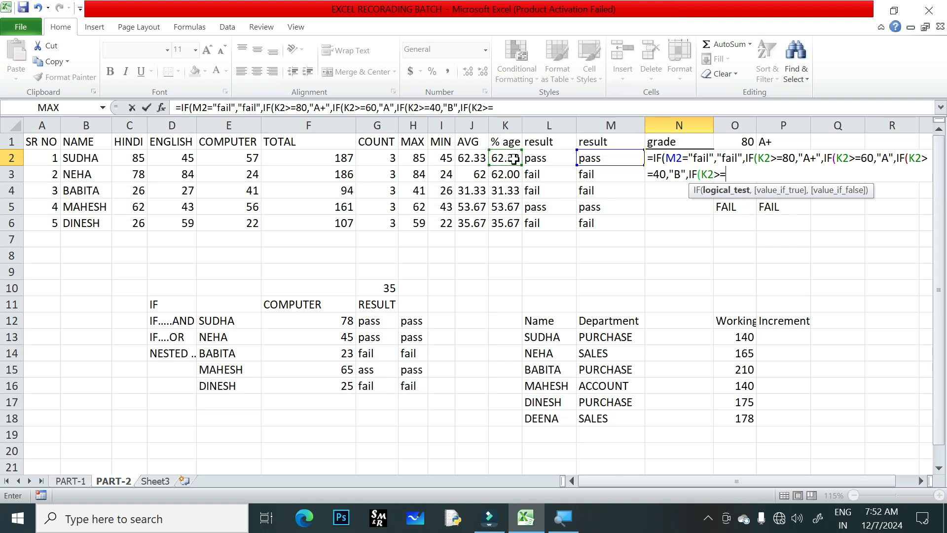
type("35,\"C")
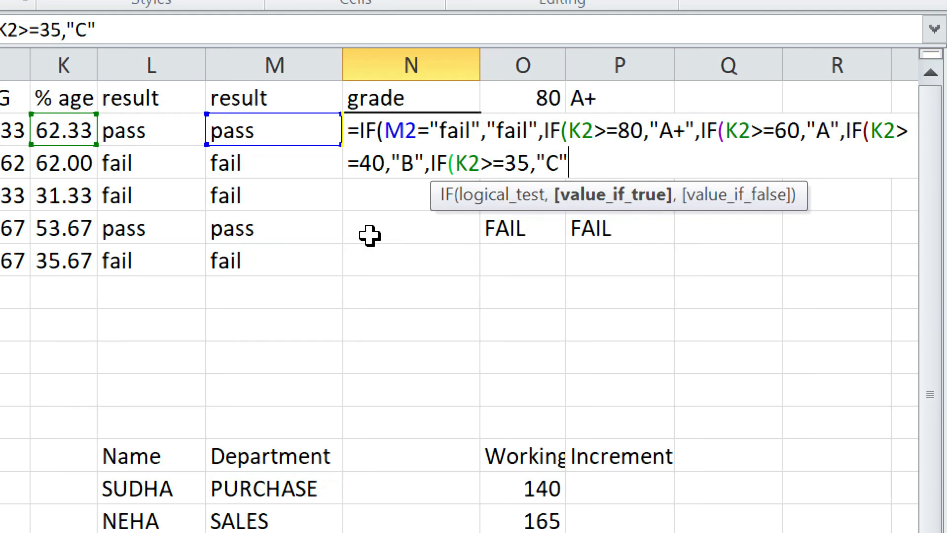
type("))))")
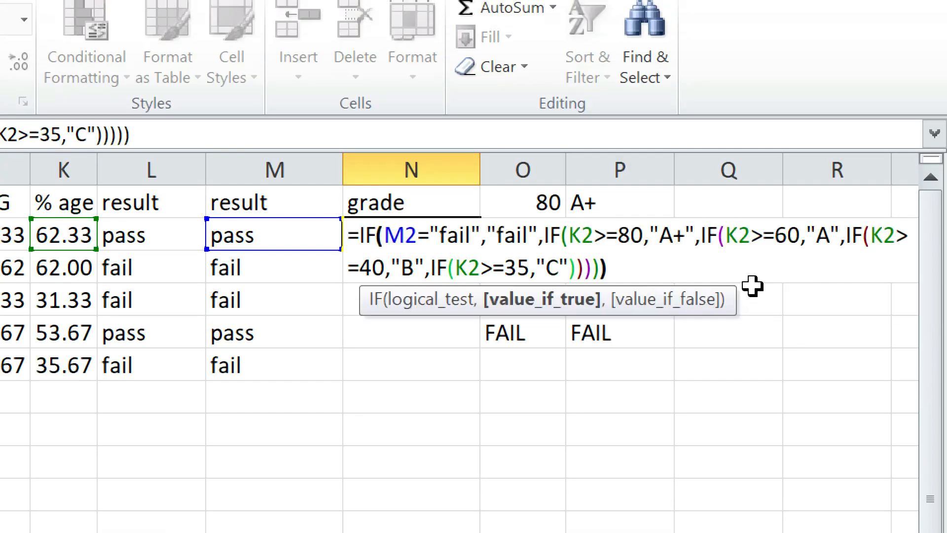
type(")")
key("Return")
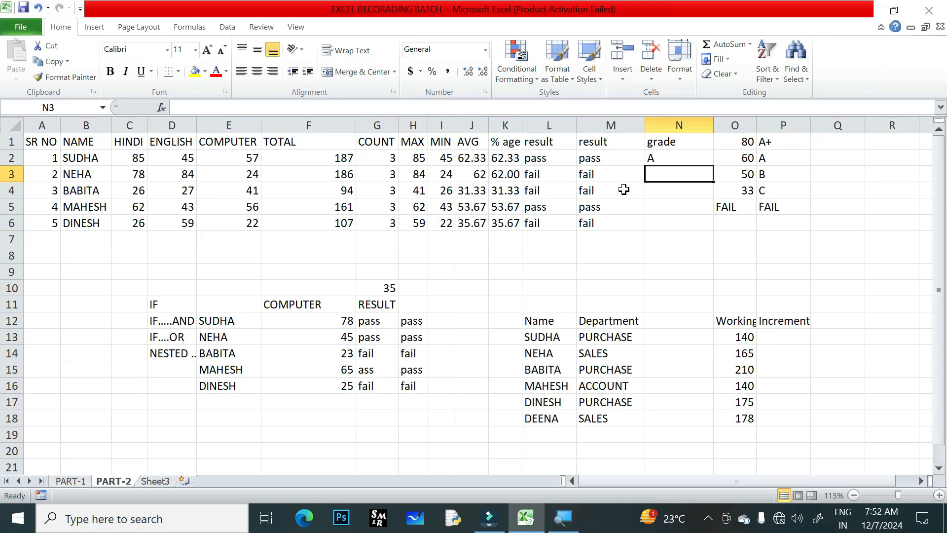
left_click(660, 159)
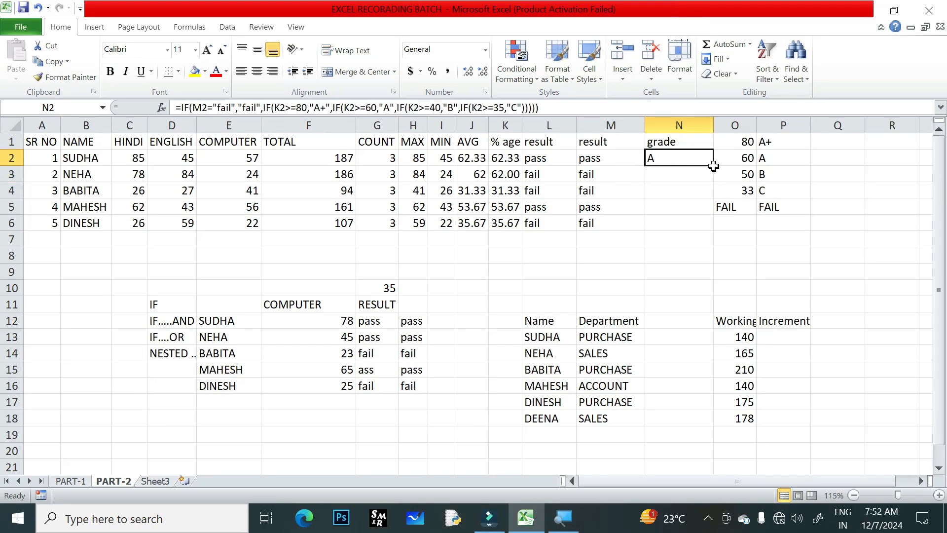
left_click_drag(713, 166, 718, 228)
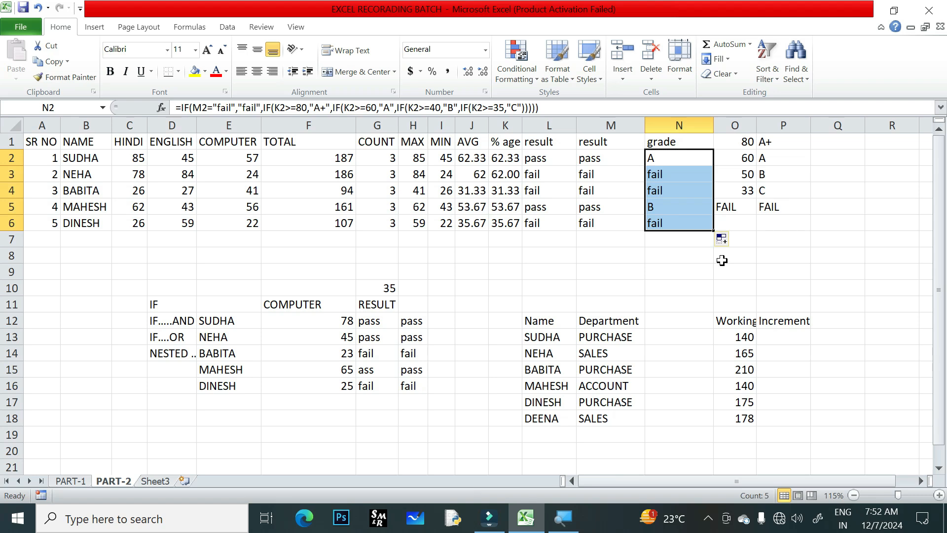
- Review the employee table's names, departments and working days in rows 13 to 18, and widen column O to fit the Working Day heading
scroll(617, 320, "down", 1)
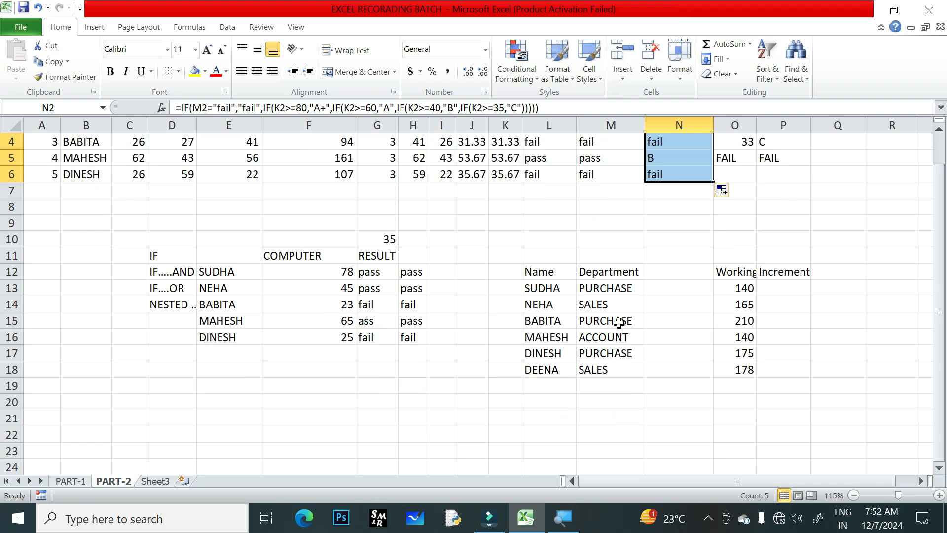
scroll(734, 355, "down", 1)
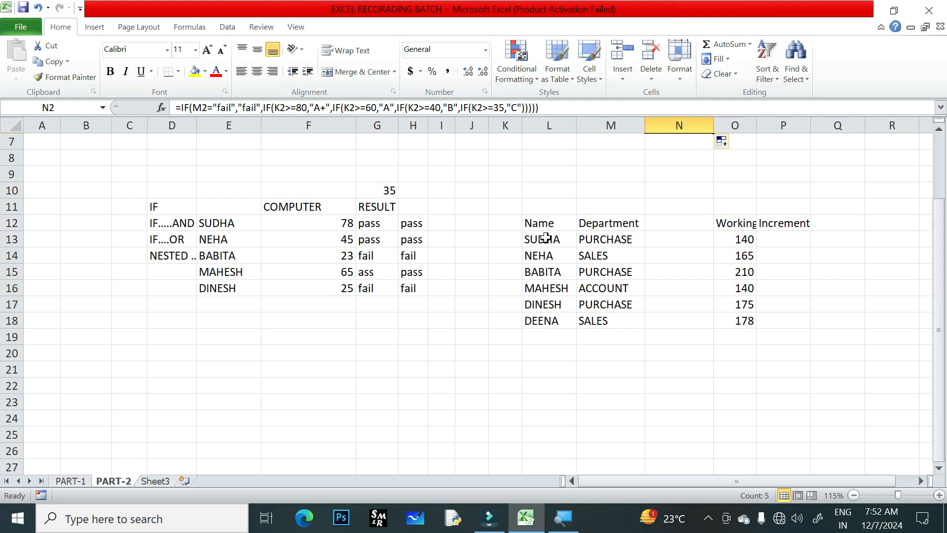
left_click_drag(531, 241, 538, 321)
left_click_drag(605, 243, 612, 319)
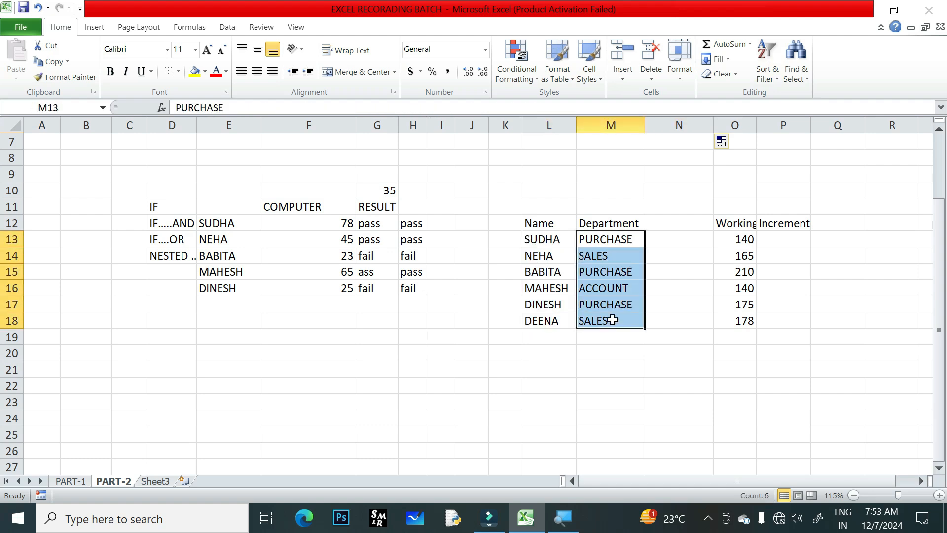
left_click_drag(721, 238, 741, 289)
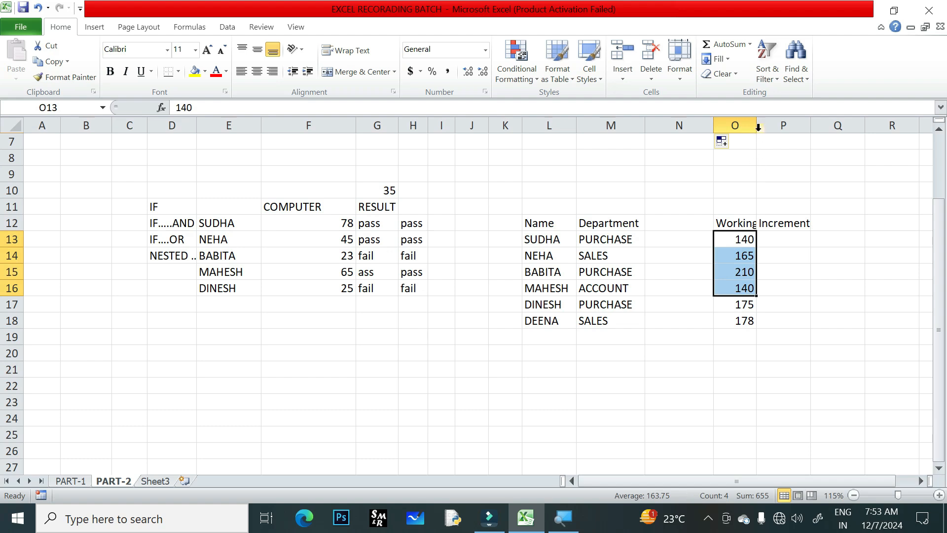
left_click_drag(757, 127, 779, 129)
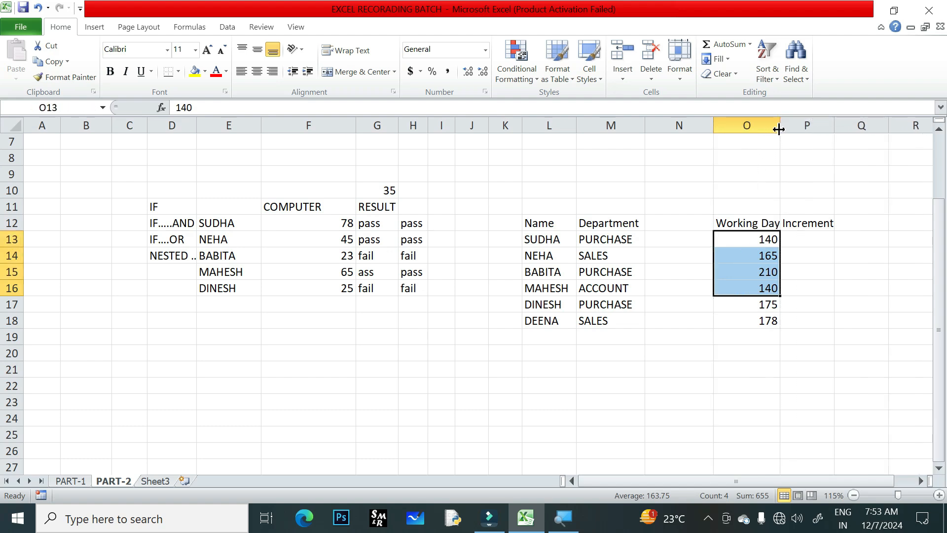
left_click(691, 362)
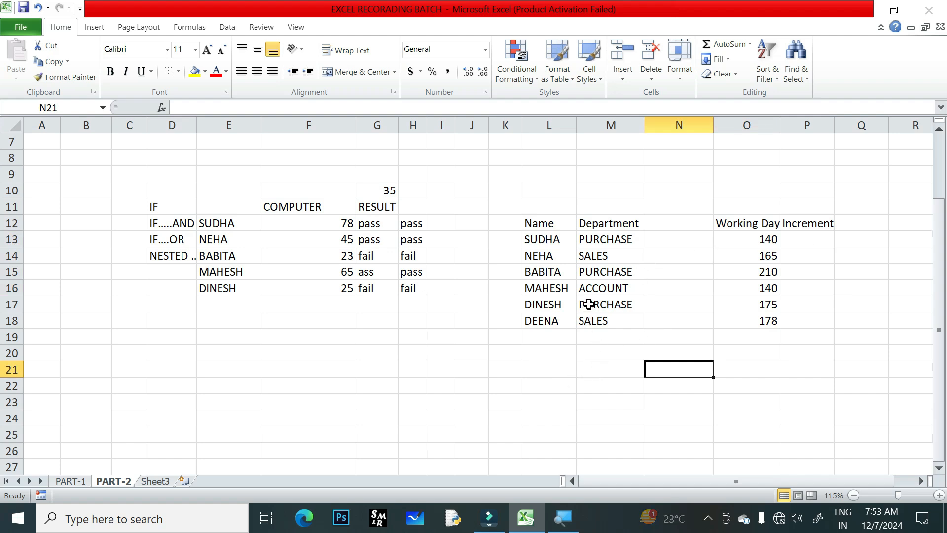
- Enter the increment criteria below the employee table: PURCHASE in M21 and 170 in N21
left_click(601, 373)
type("PU")
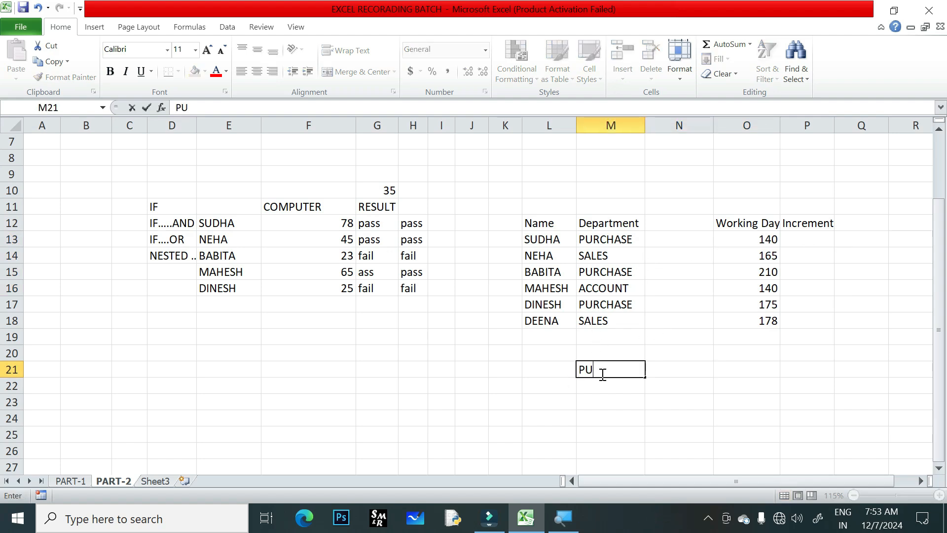
type("RCHASE")
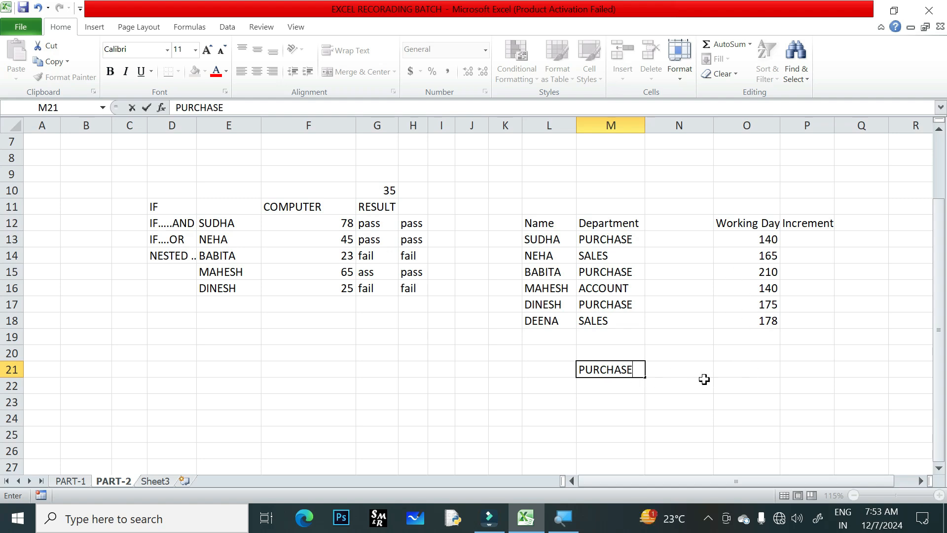
left_click(687, 373)
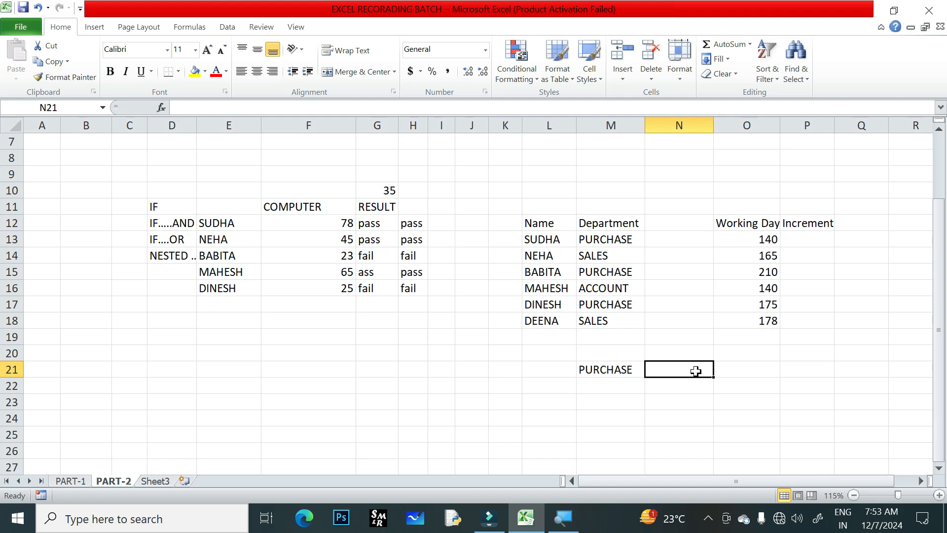
type("170")
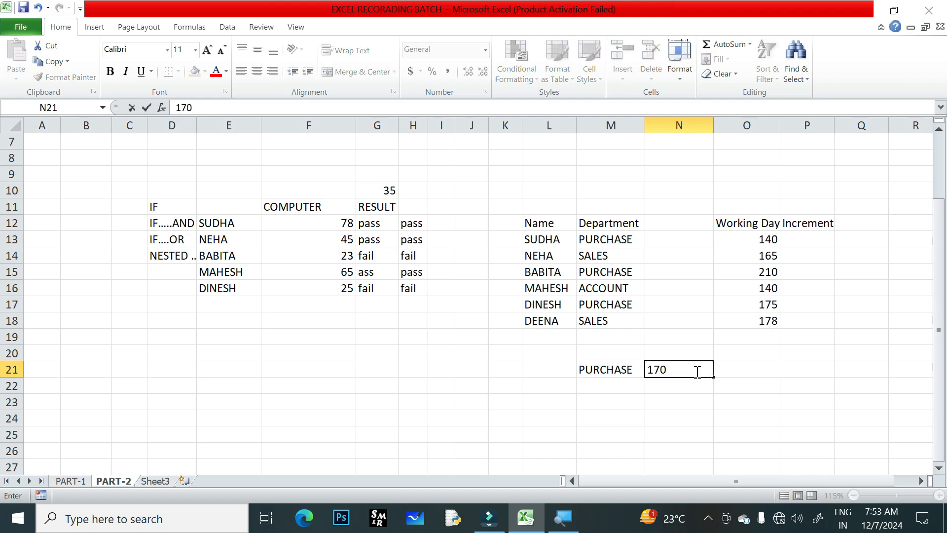
left_click(702, 420)
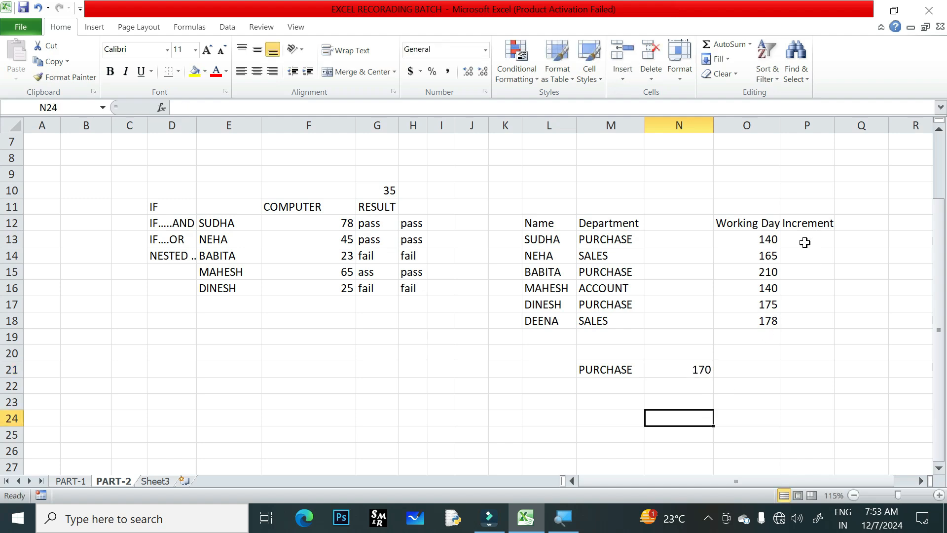
- Examine the criteria in M21 and N21 against the table's Department, Working Day and Increment columns
left_click(602, 372)
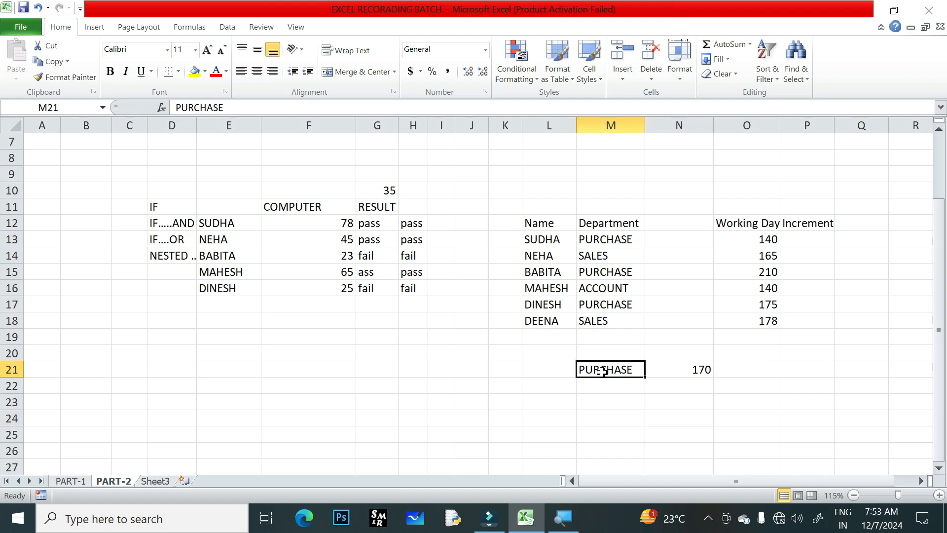
left_click(689, 372)
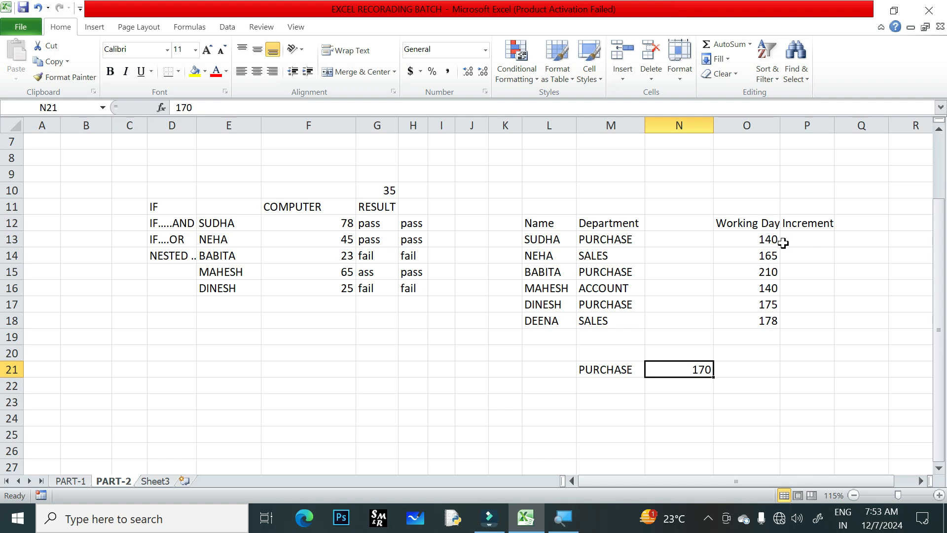
left_click(806, 240)
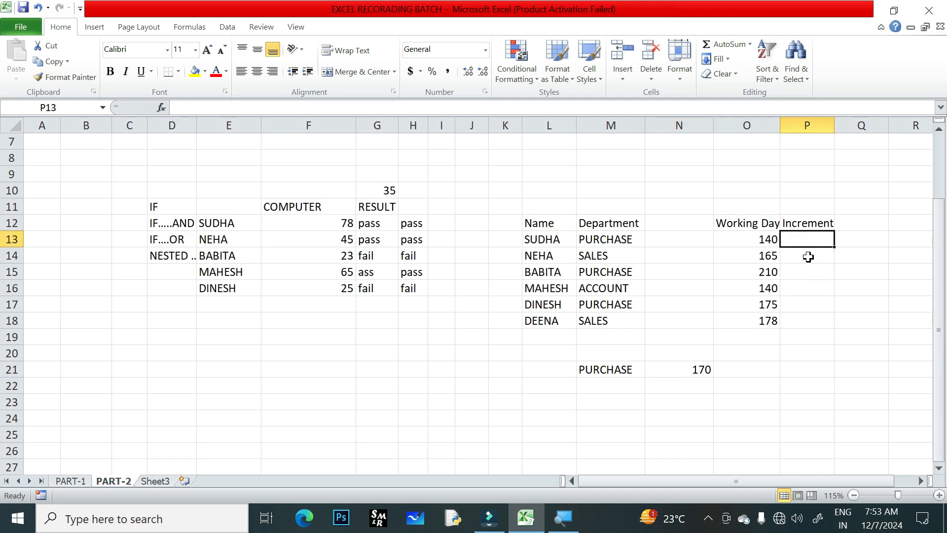
left_click(803, 259)
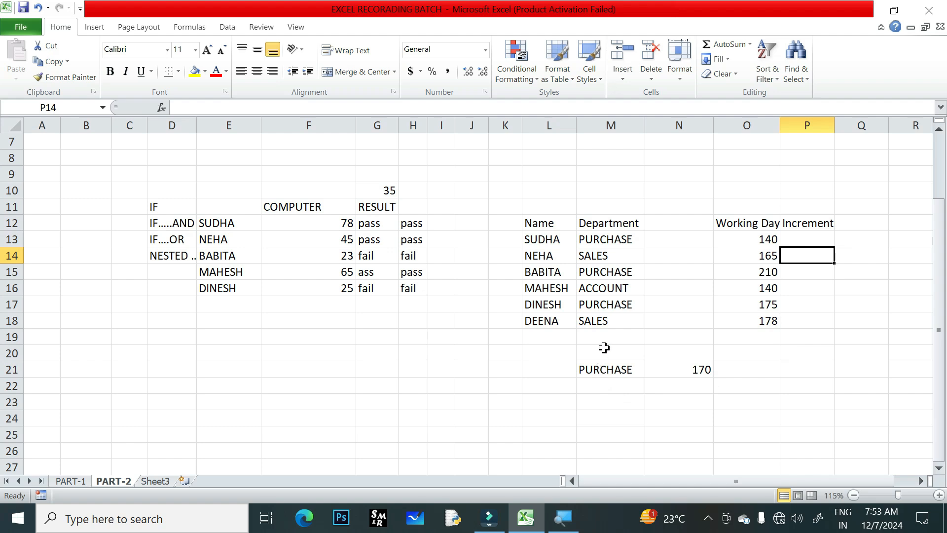
left_click_drag(611, 229, 609, 320)
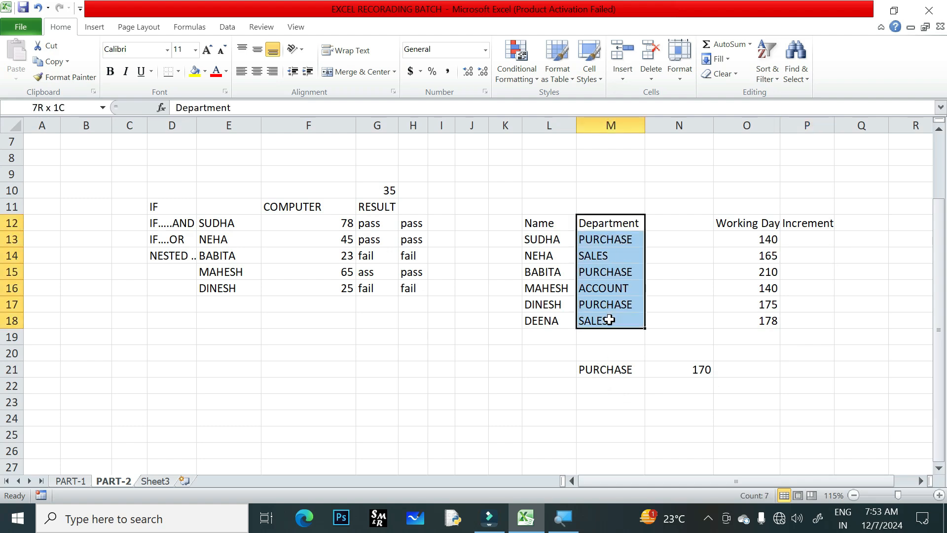
left_click_drag(757, 220, 756, 324)
left_click_drag(605, 271, 606, 286)
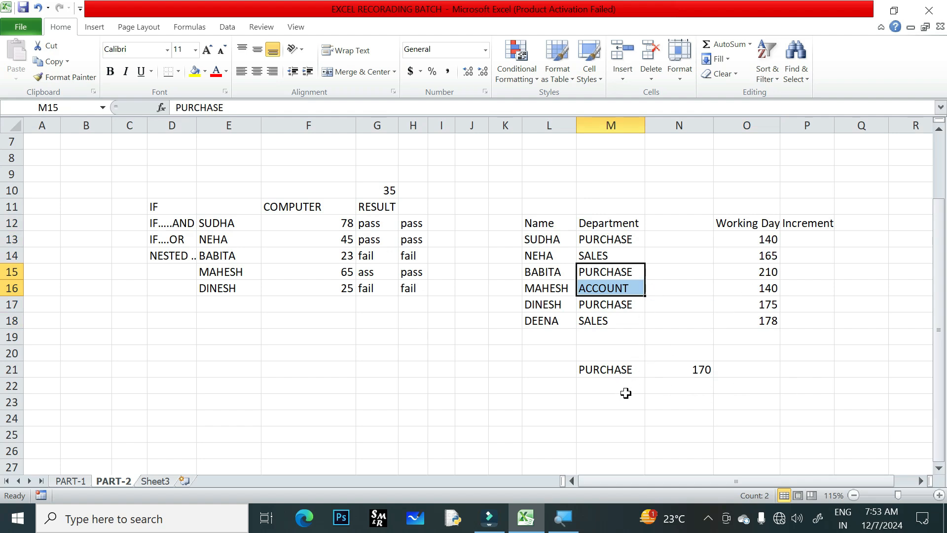
- Start an IF formula in P13 with an AND test for M13="PURCHASE" and O13>=170
left_click(807, 239)
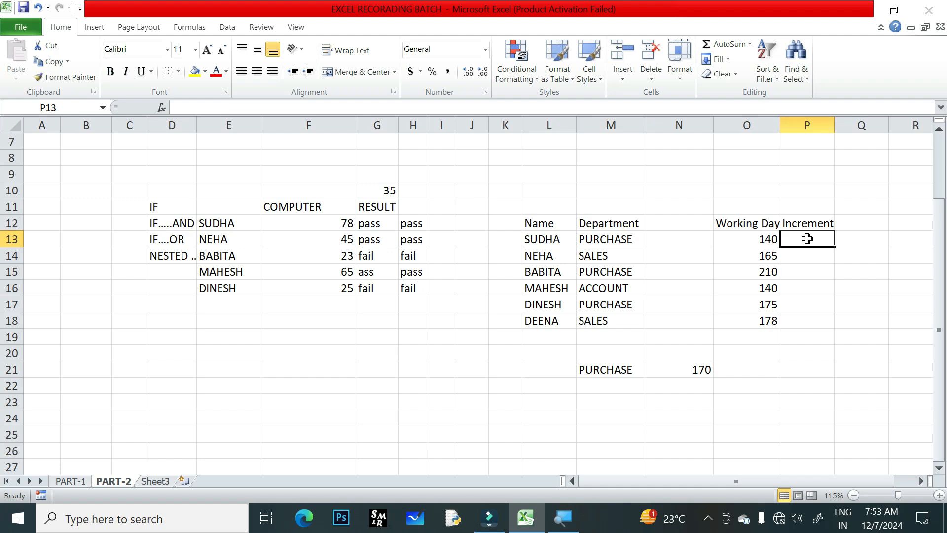
type("=IF")
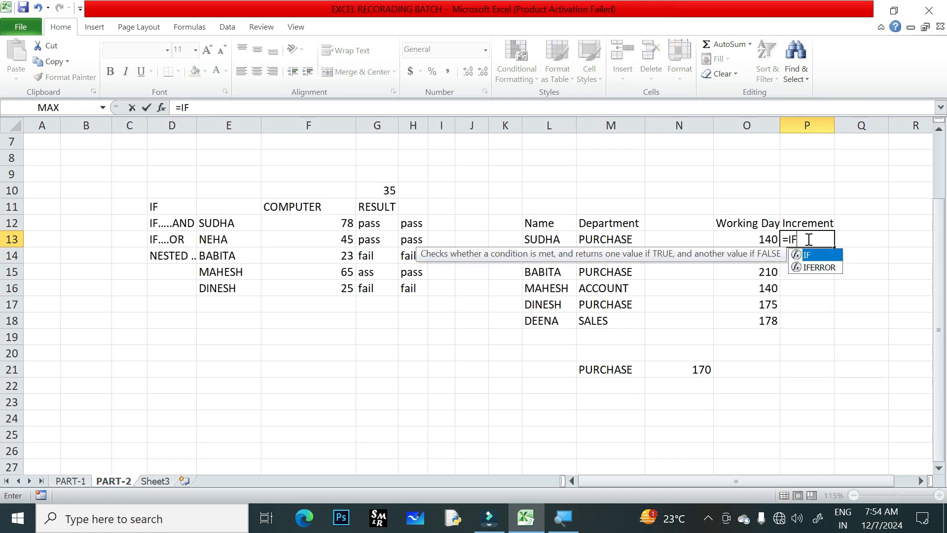
type("(")
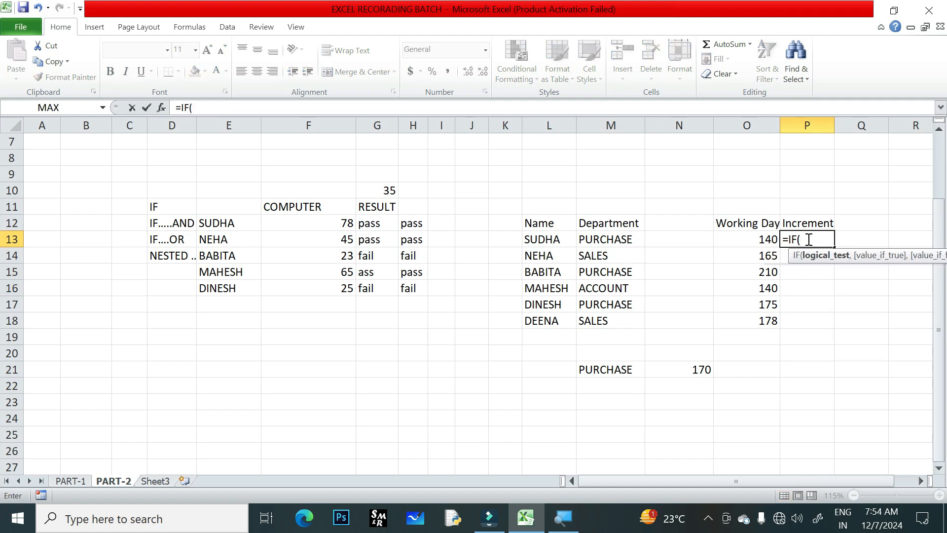
type("AND(")
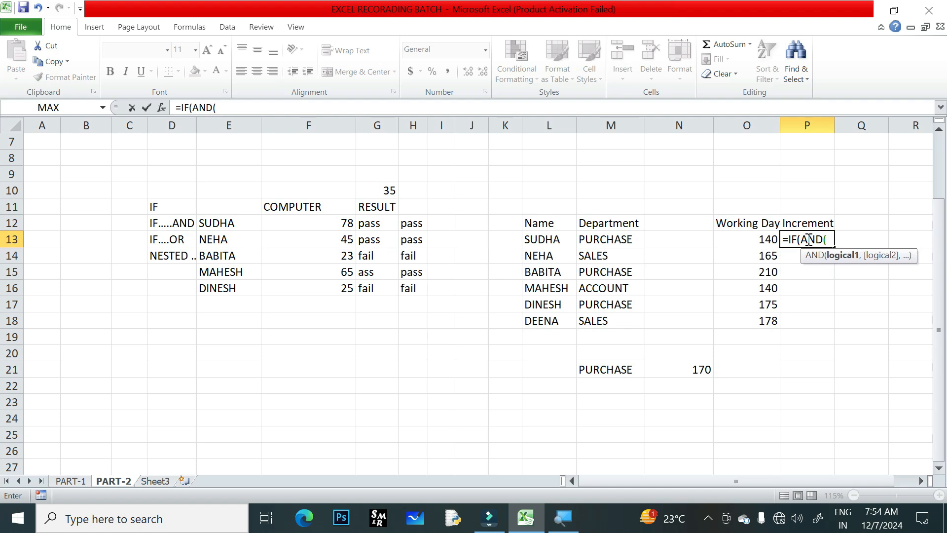
left_click(617, 240)
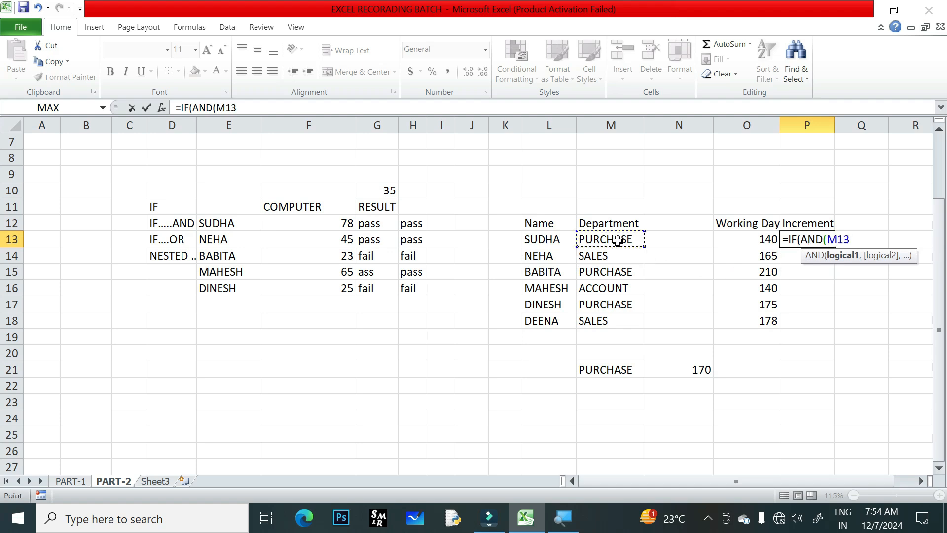
type("=\"PURCHASE")
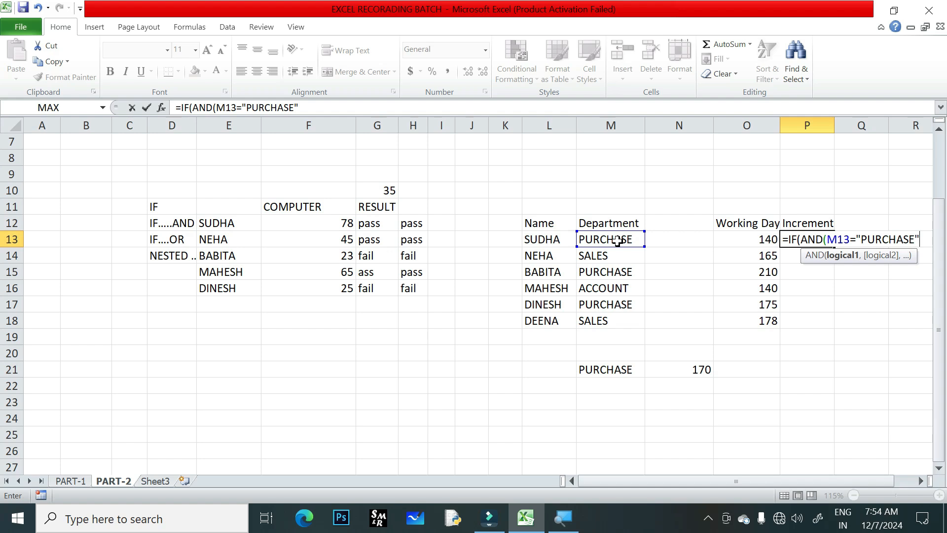
type("\",")
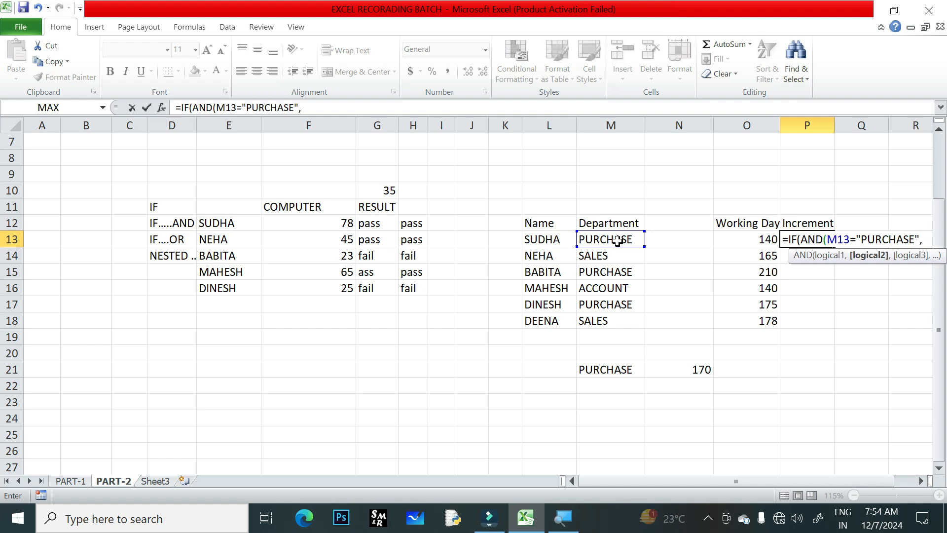
left_click(757, 242)
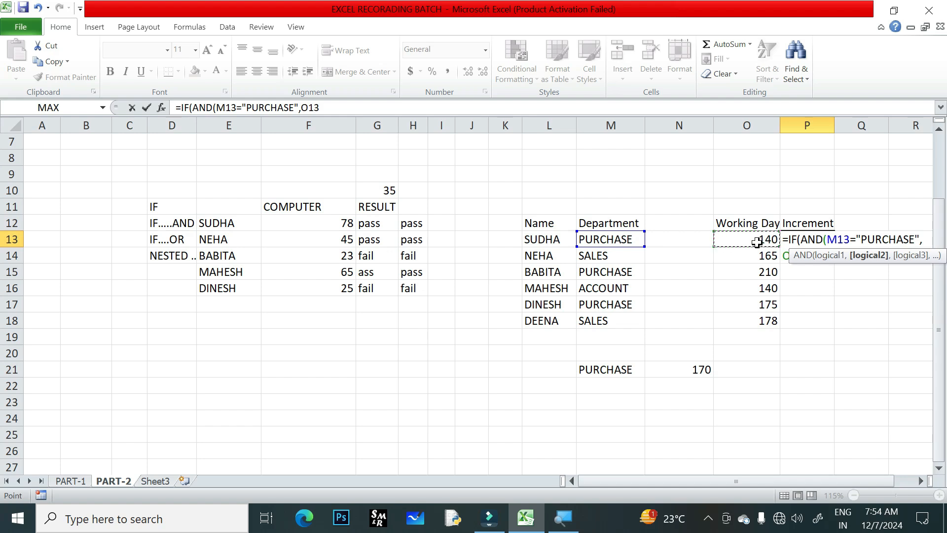
type(">=170")
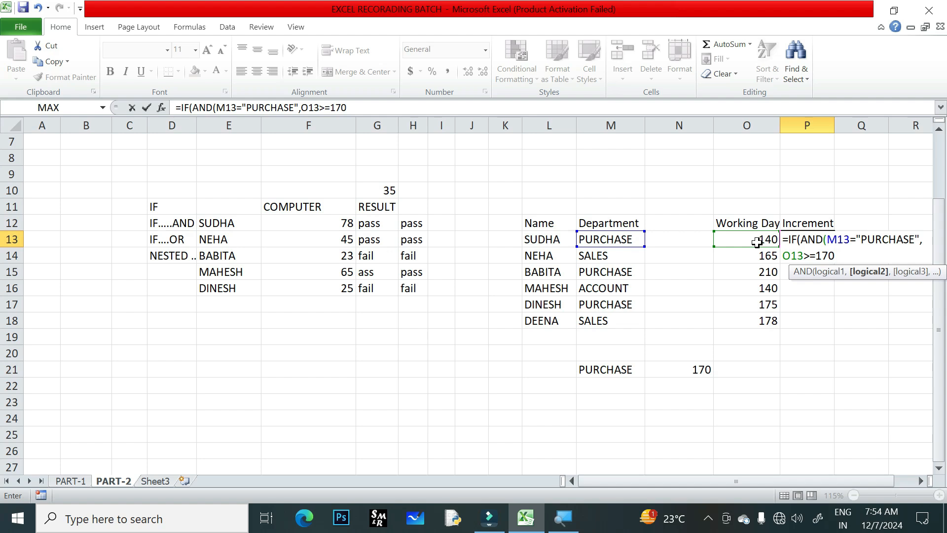
- Complete the P13 formula to return "YES" if true and "NO" if false, and copy it down to P18
type("),")
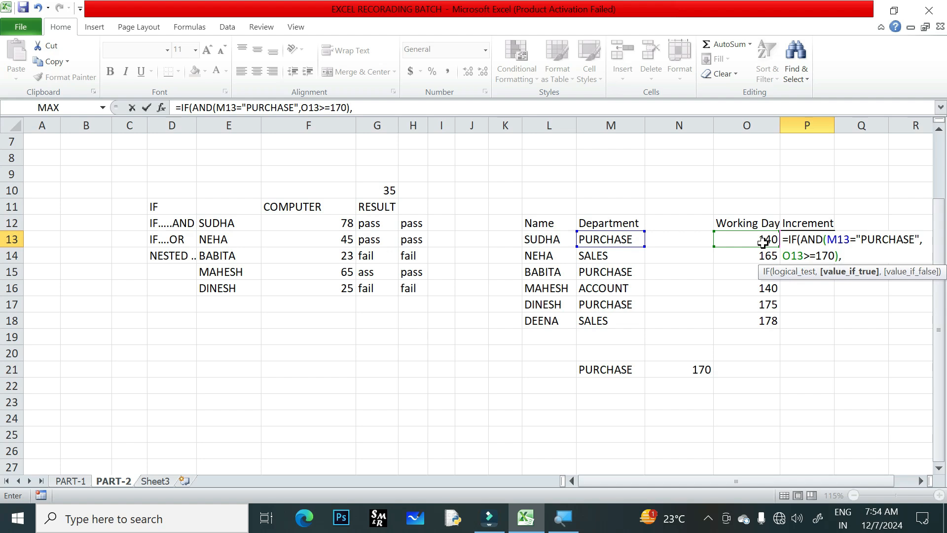
type("\"YES\",")
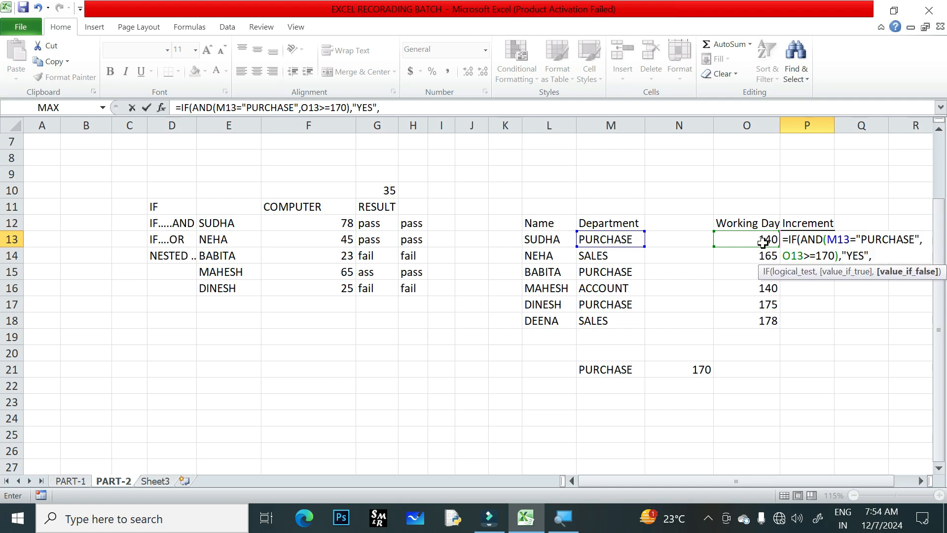
type("\"NO\"")
key("Return")
key("Return")
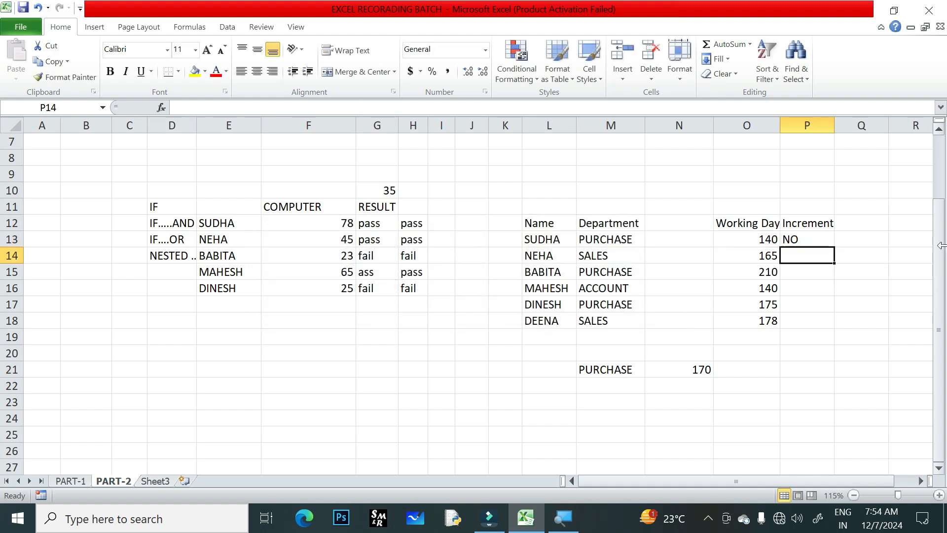
left_click(807, 241)
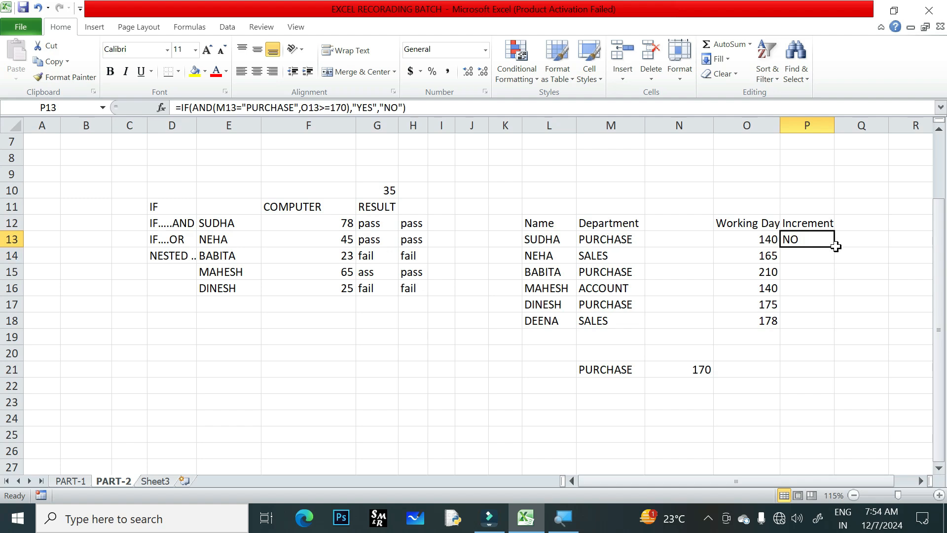
left_click_drag(835, 247, 841, 324)
- Check each employee's Increment result in rows 13 to 18 against the department, the working days and the criteria in row 21
left_click(604, 239)
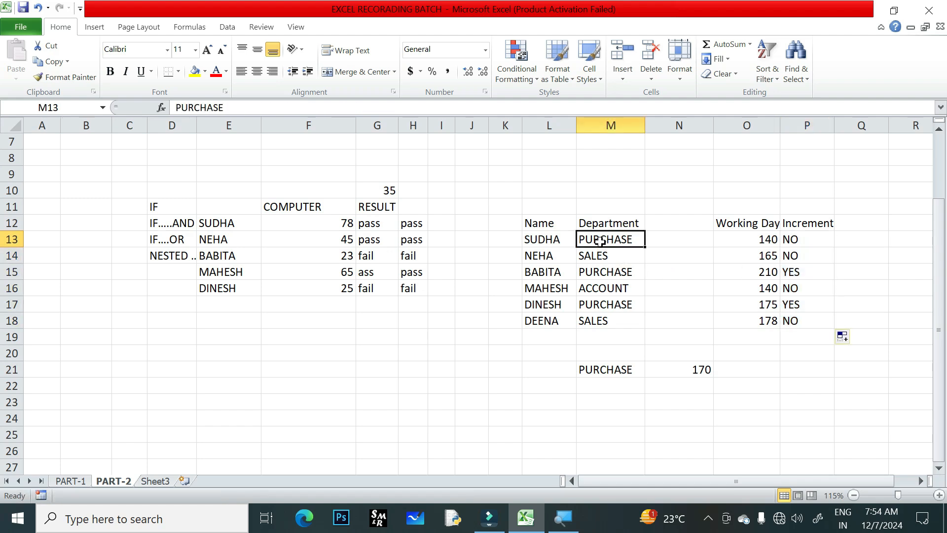
left_click(767, 239)
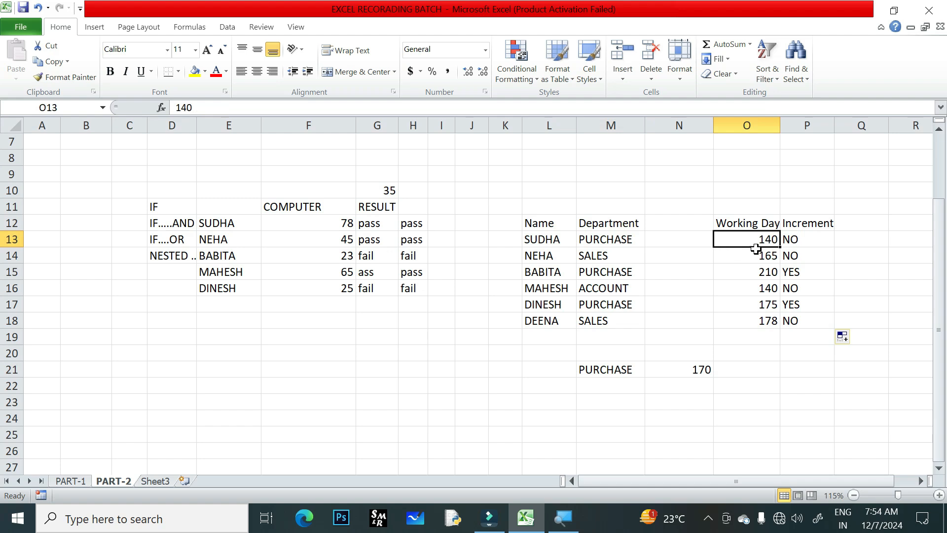
left_click(810, 237)
left_click(623, 257)
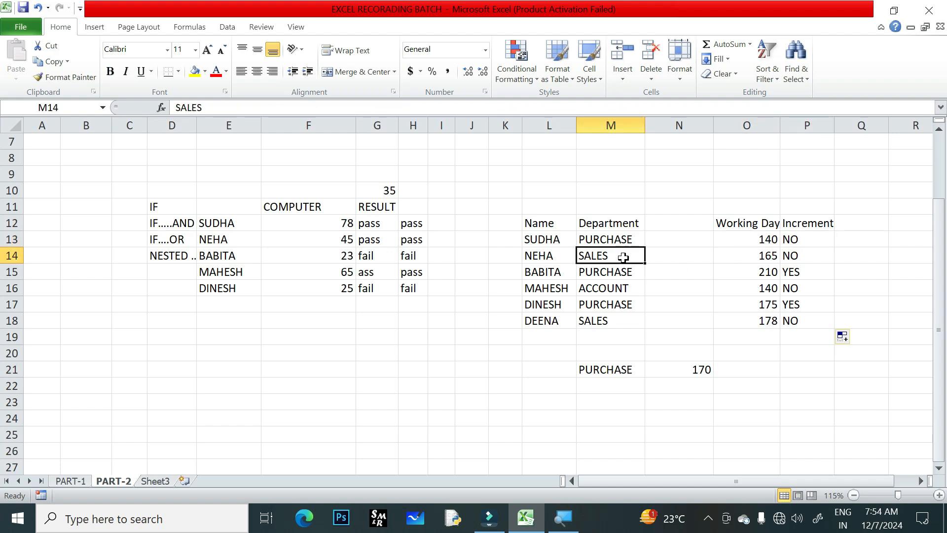
left_click(792, 256)
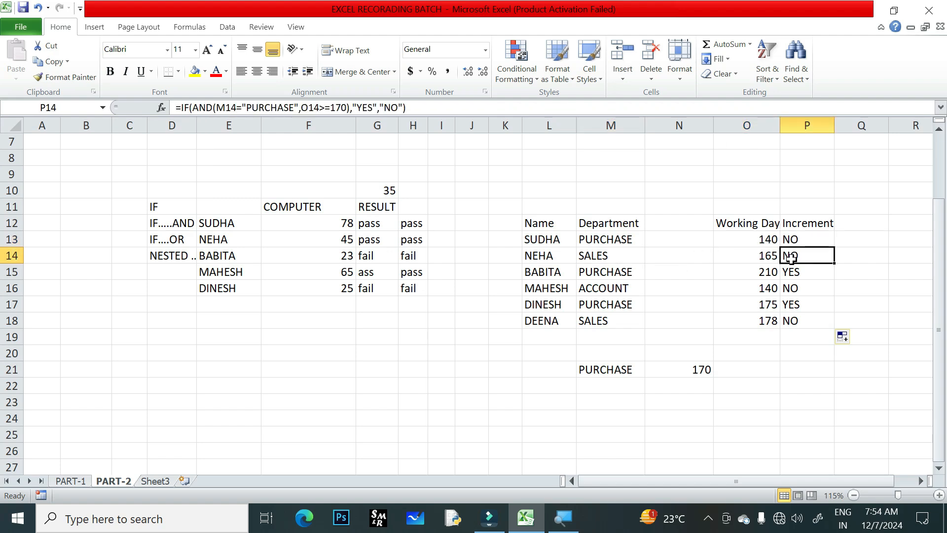
left_click(617, 276)
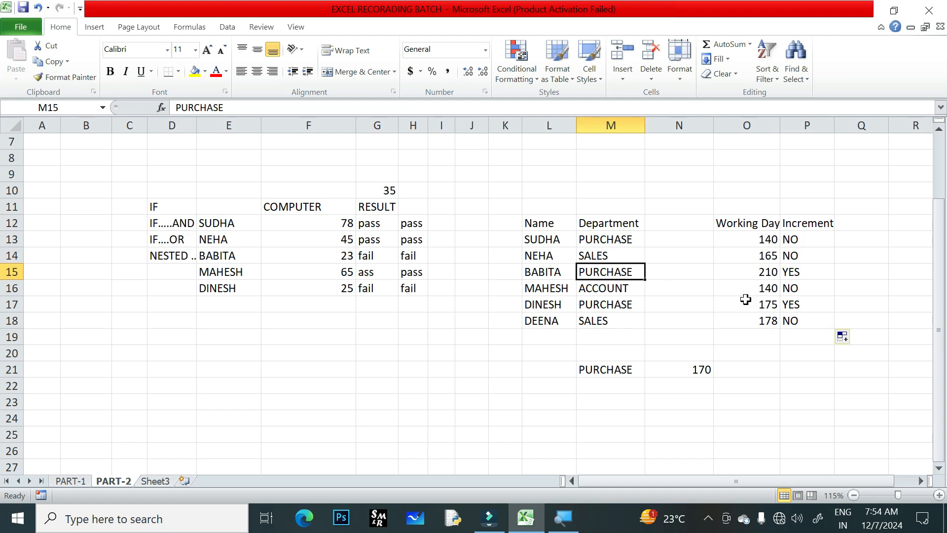
left_click(704, 371)
left_click(765, 273)
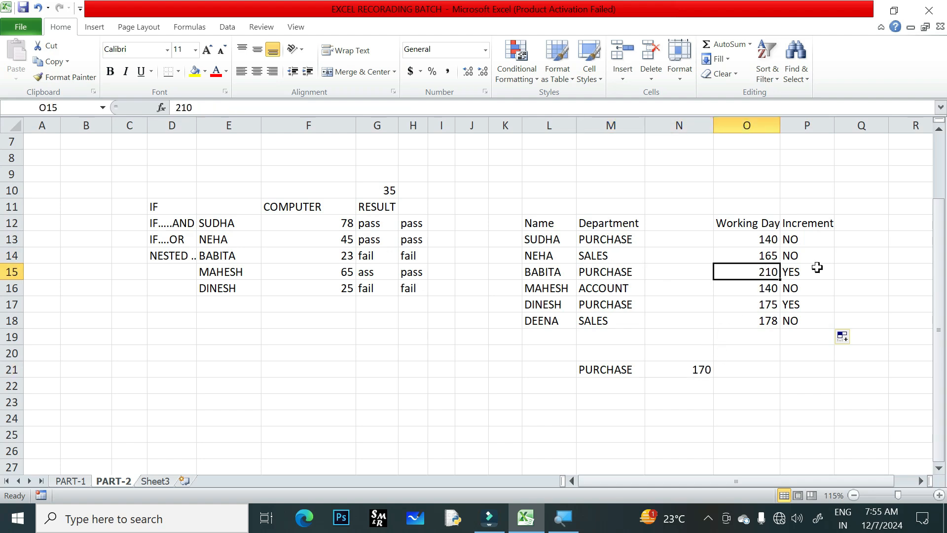
left_click(817, 266)
left_click(594, 292)
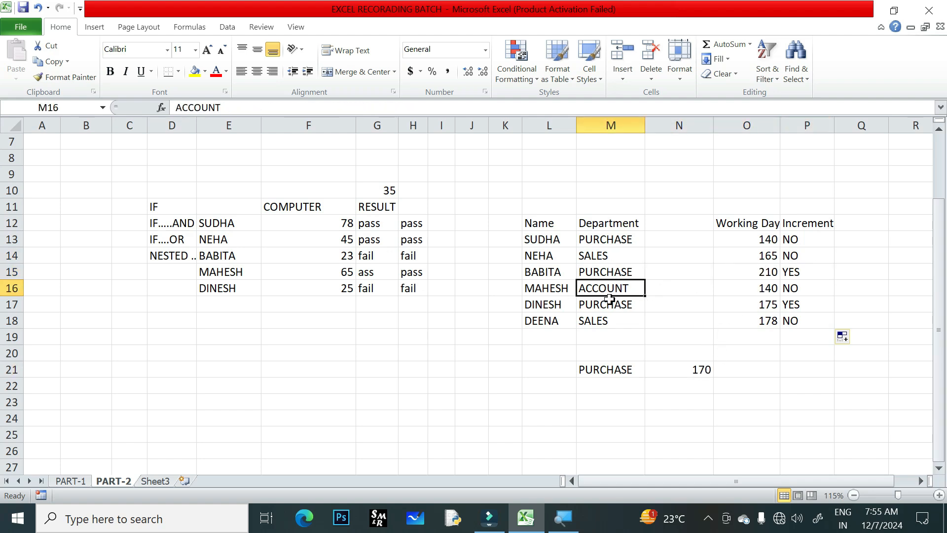
left_click(811, 288)
left_click(585, 308)
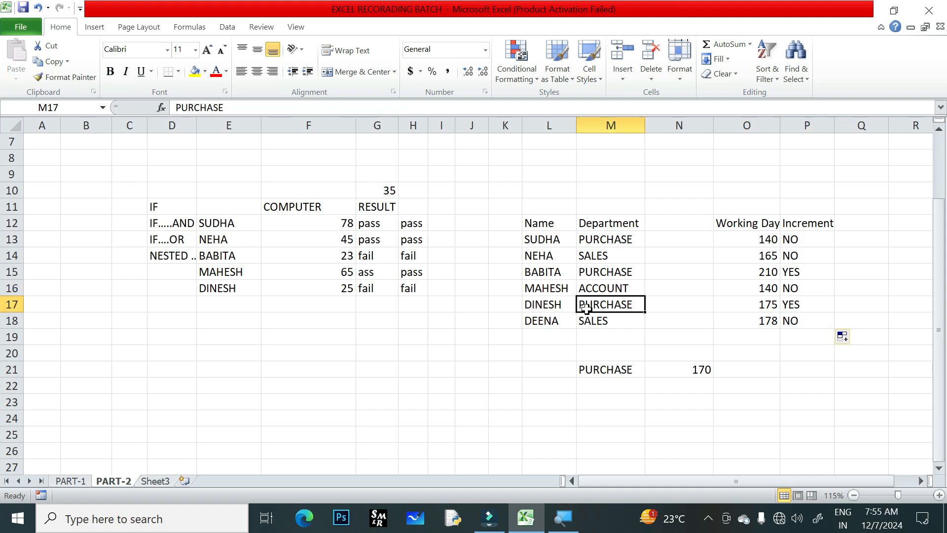
left_click(742, 306)
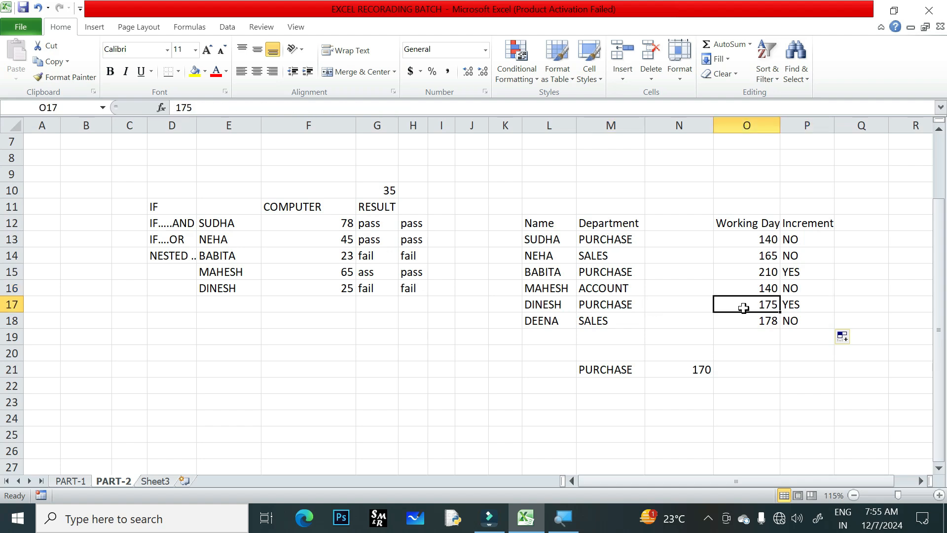
left_click(800, 303)
left_click(626, 323)
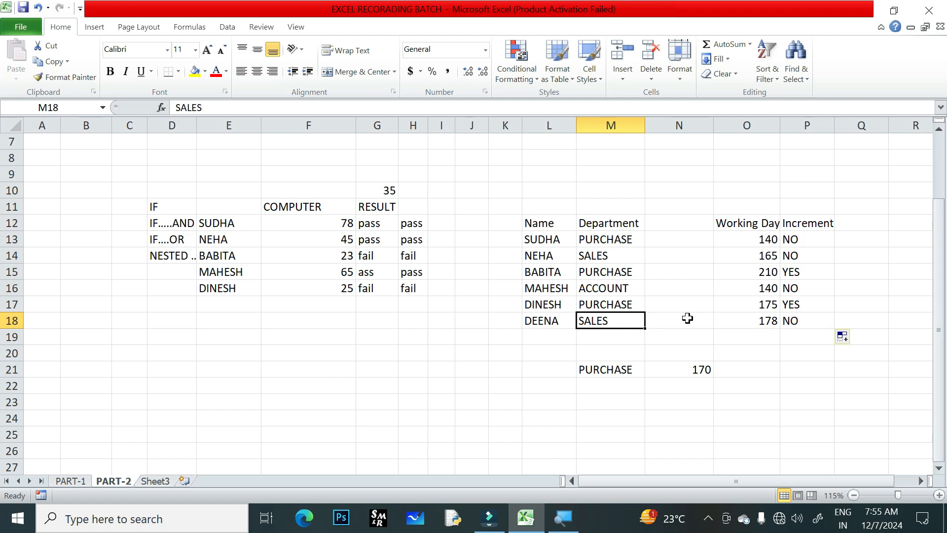
scroll(592, 222, "up", 2)
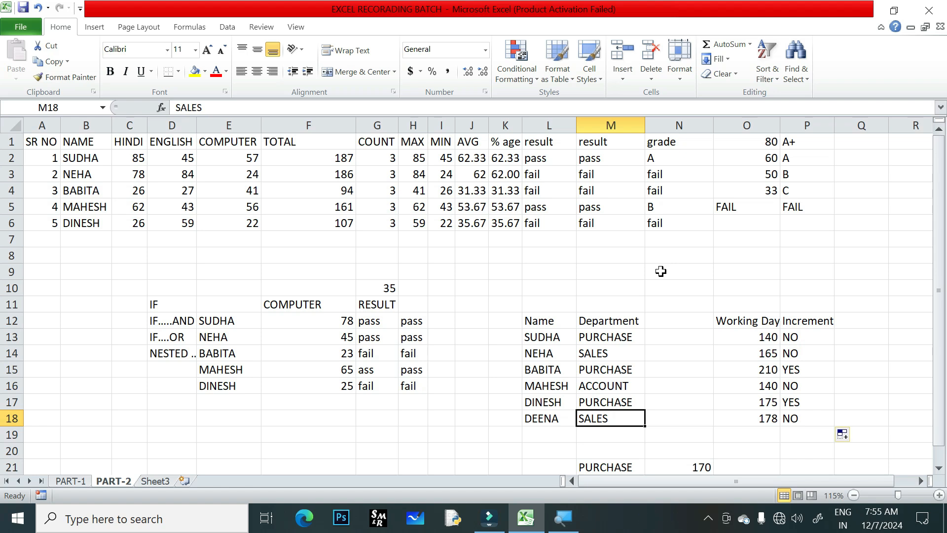
scroll(660, 271, "down", 2)
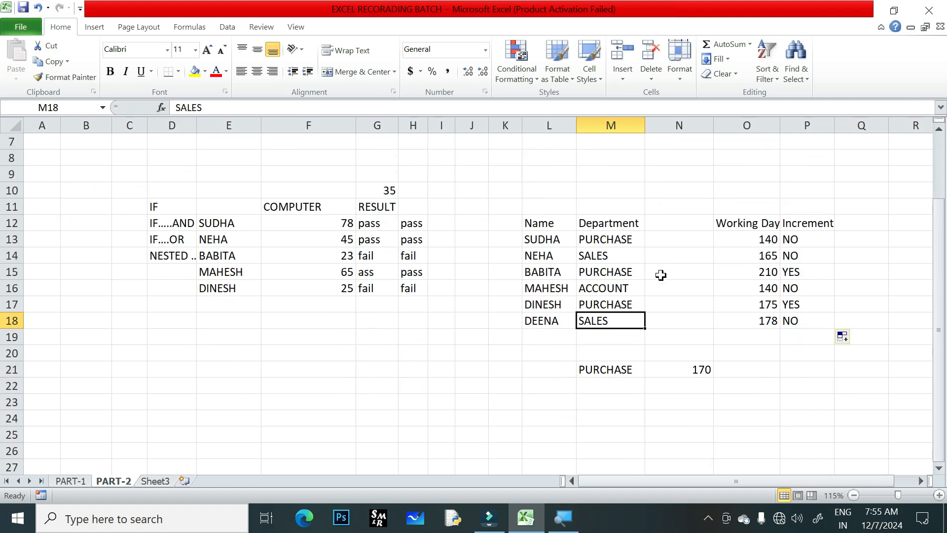